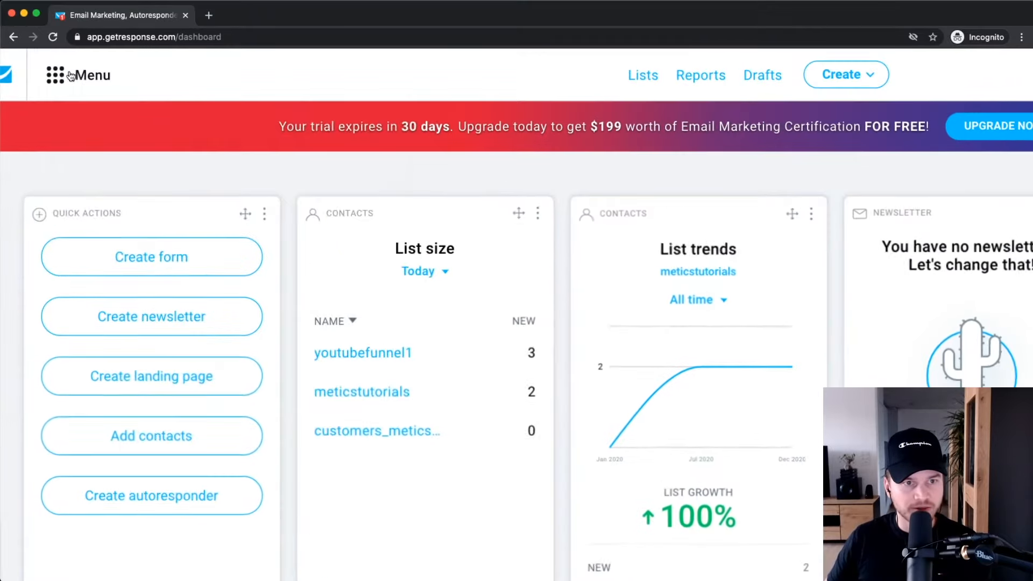
- Open the autoresponders manager and start creating a new autoresponder
{"action": "left_click", "coordinate": [81, 75]}
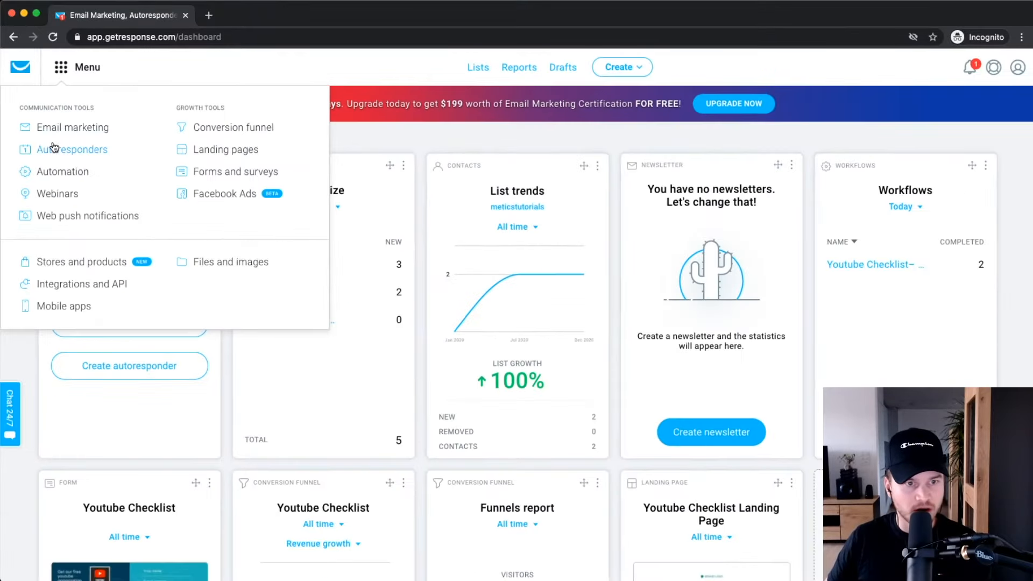
{"action": "left_click", "coordinate": [54, 175]}
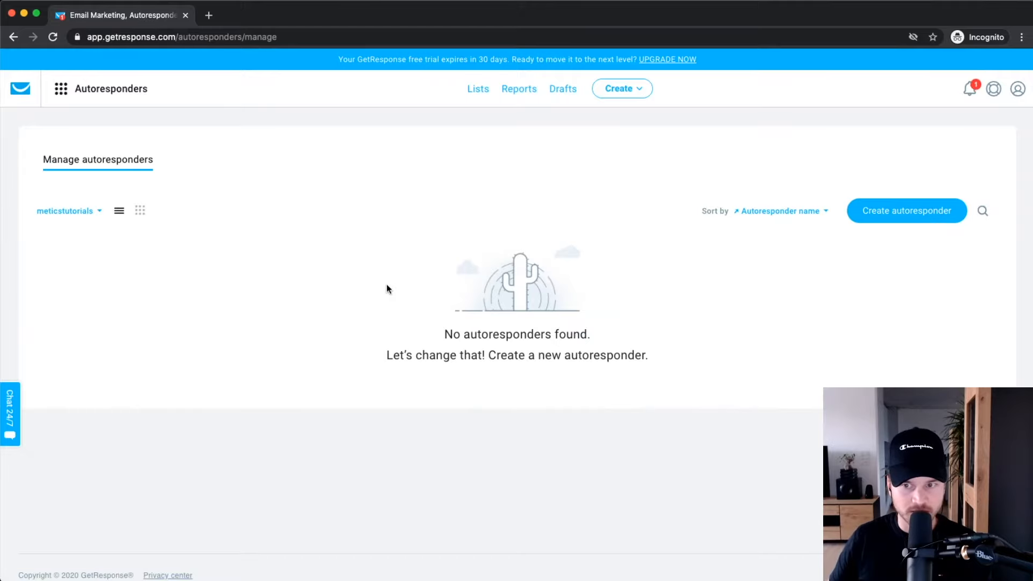
{"action": "left_click", "coordinate": [906, 215]}
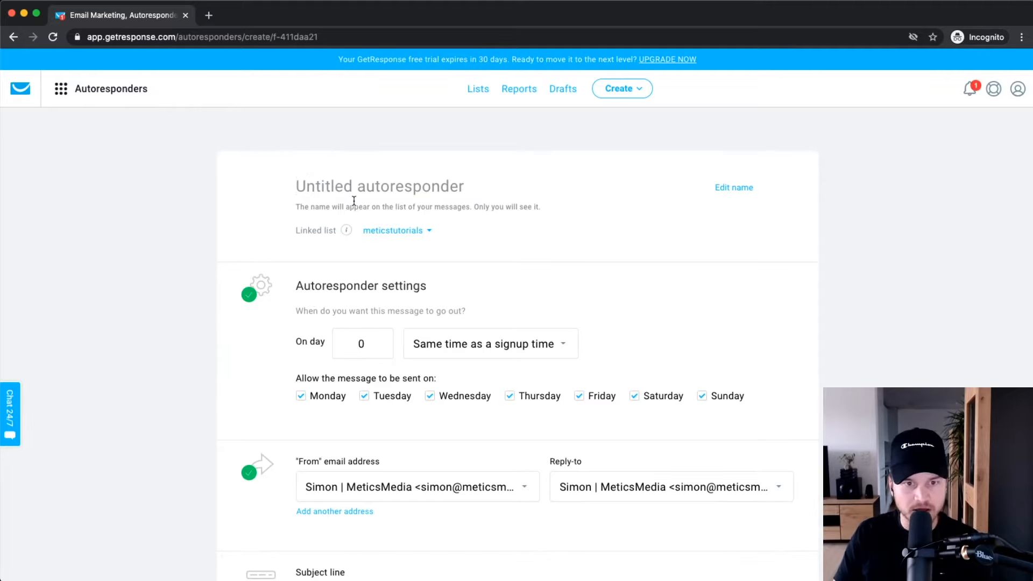
- Name the autoresponder "Welcome Email Series (New Blog Readers)"
{"action": "type", "text": "Welcome"}
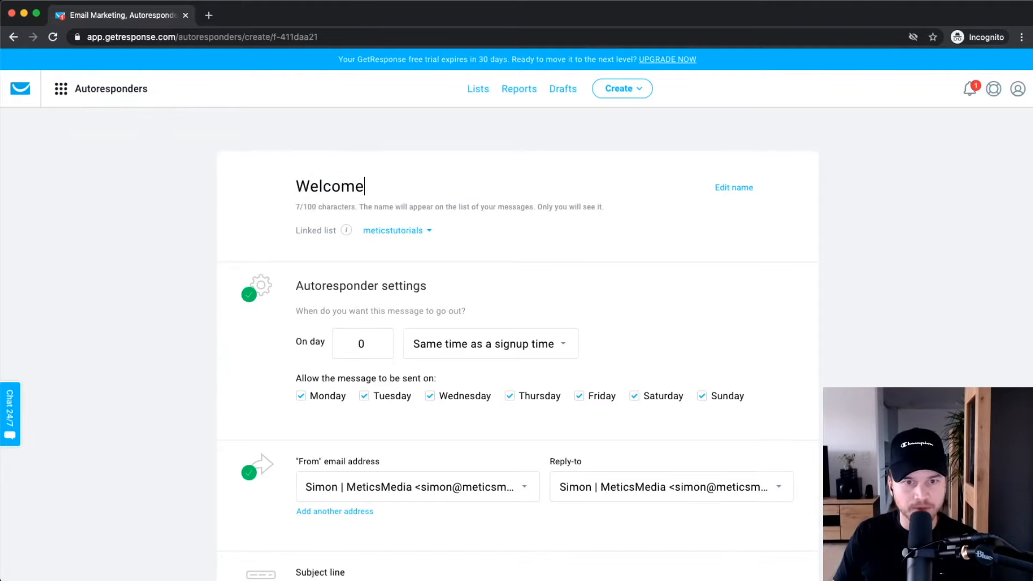
{"action": "type", "text": " S"}
{"action": "key", "text": "BackSpace"}
{"action": "type", "text": "Email A"}
{"action": "key", "text": "BackSpace"}
{"action": "type", "text": "Series (New B"}
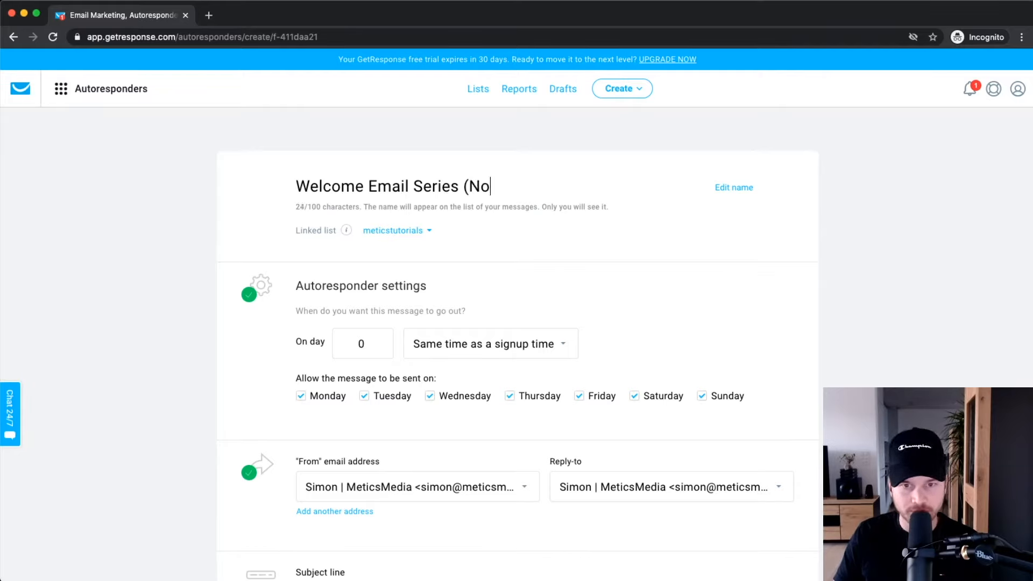
{"action": "type", "text": "log Re"}
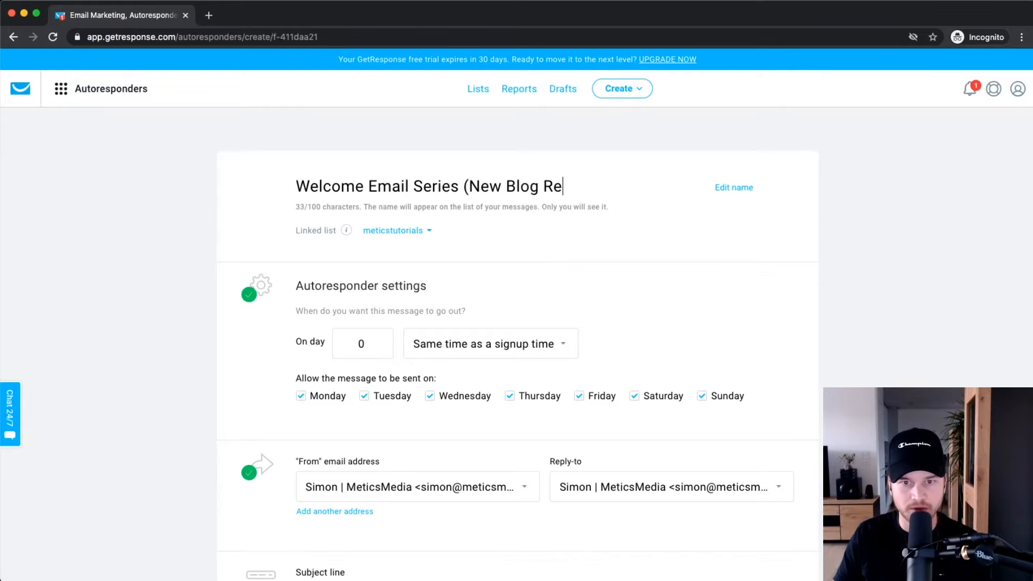
{"action": "type", "text": "aders"}
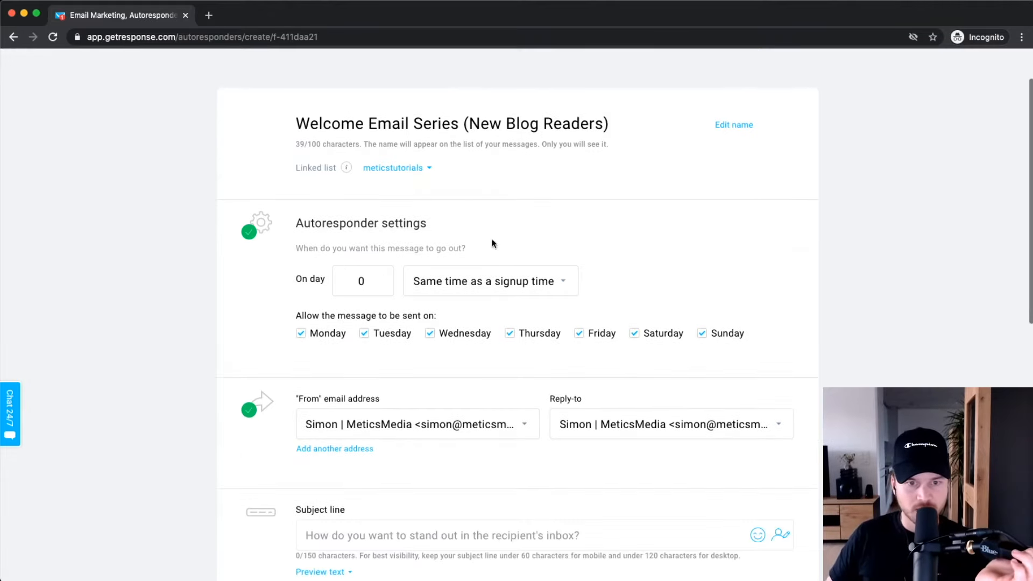
- Choose meticstutorials as the autoresponder's linked list
{"action": "scroll", "coordinate": [487, 259], "scroll_direction": "down", "scroll_amount": 2}
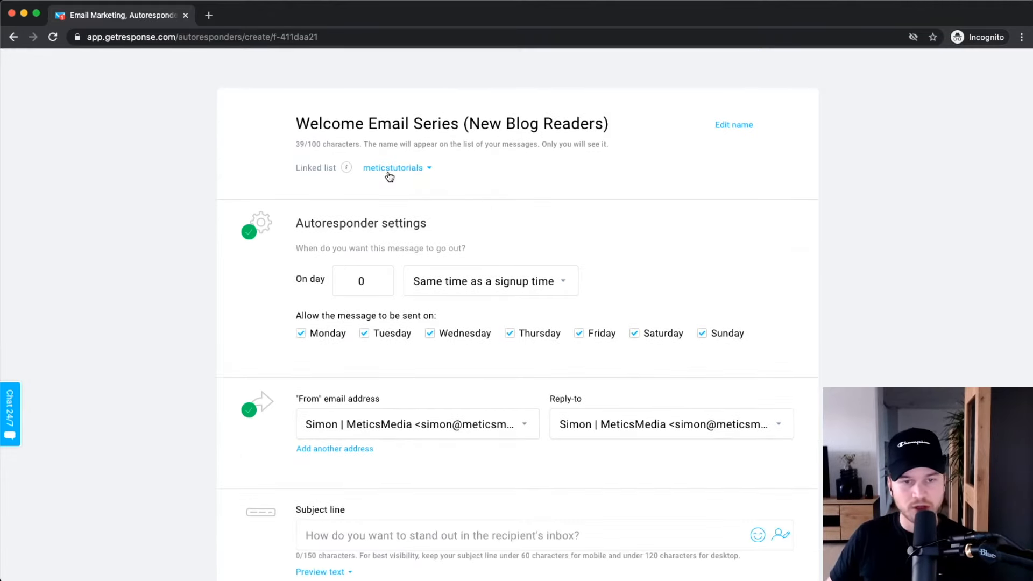
{"action": "scroll", "coordinate": [407, 179], "scroll_direction": "up", "scroll_amount": 5}
{"action": "scroll", "coordinate": [439, 203], "scroll_direction": "left", "scroll_amount": 2}
{"action": "scroll", "coordinate": [452, 204], "scroll_direction": "up", "scroll_amount": 1}
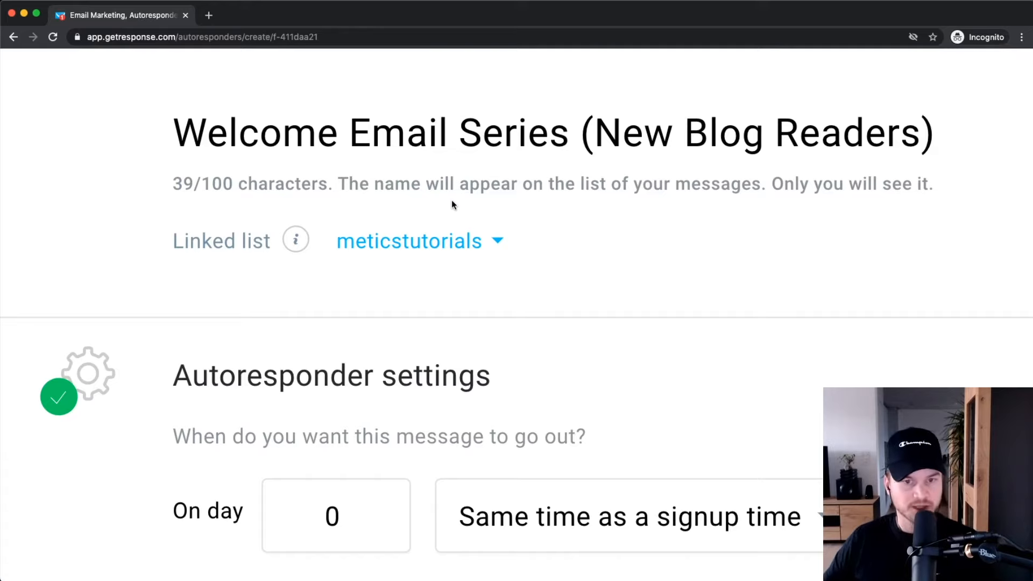
{"action": "left_click", "coordinate": [428, 250]}
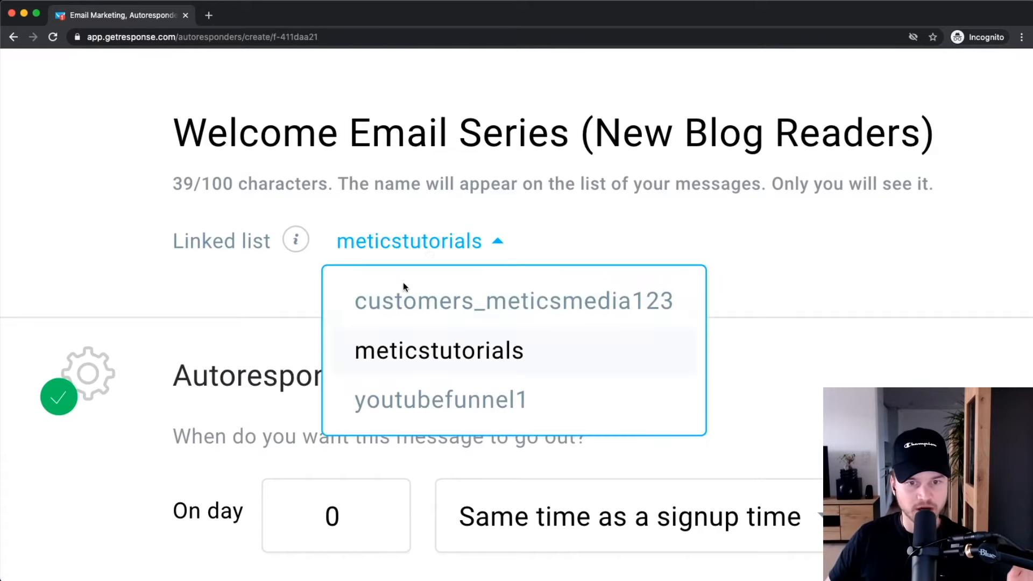
{"action": "left_click", "coordinate": [450, 349]}
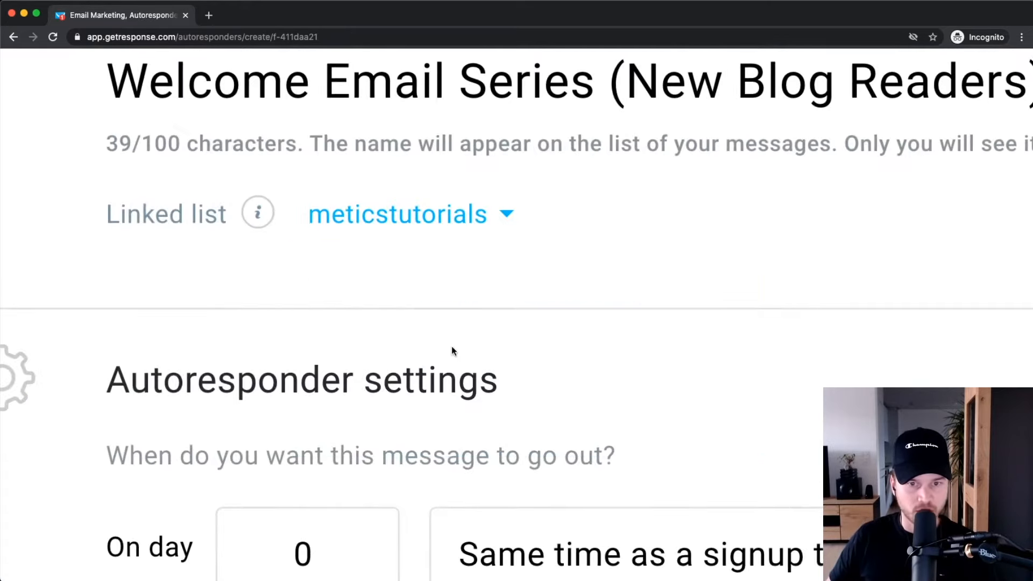
- Examine the sending day, sending time and allowed weekdays in the autoresponder settings
{"action": "scroll", "coordinate": [453, 351], "scroll_direction": "down", "scroll_amount": 3}
{"action": "scroll", "coordinate": [490, 285], "scroll_direction": "down", "scroll_amount": 1}
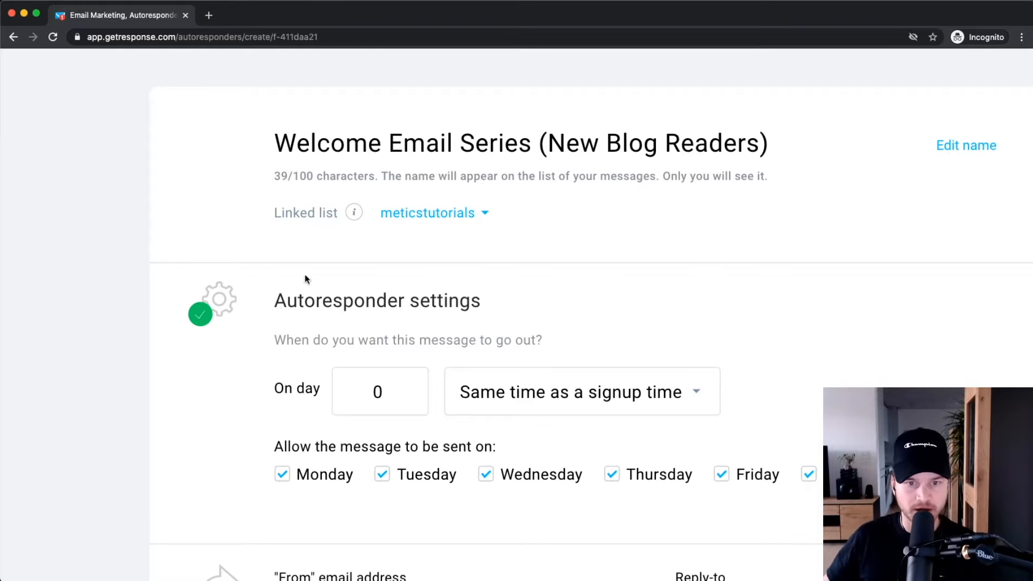
{"action": "scroll", "coordinate": [305, 278], "scroll_direction": "down", "scroll_amount": 3}
{"action": "scroll", "coordinate": [371, 302], "scroll_direction": "down", "scroll_amount": 3}
{"action": "scroll", "coordinate": [325, 318], "scroll_direction": "up", "scroll_amount": 5}
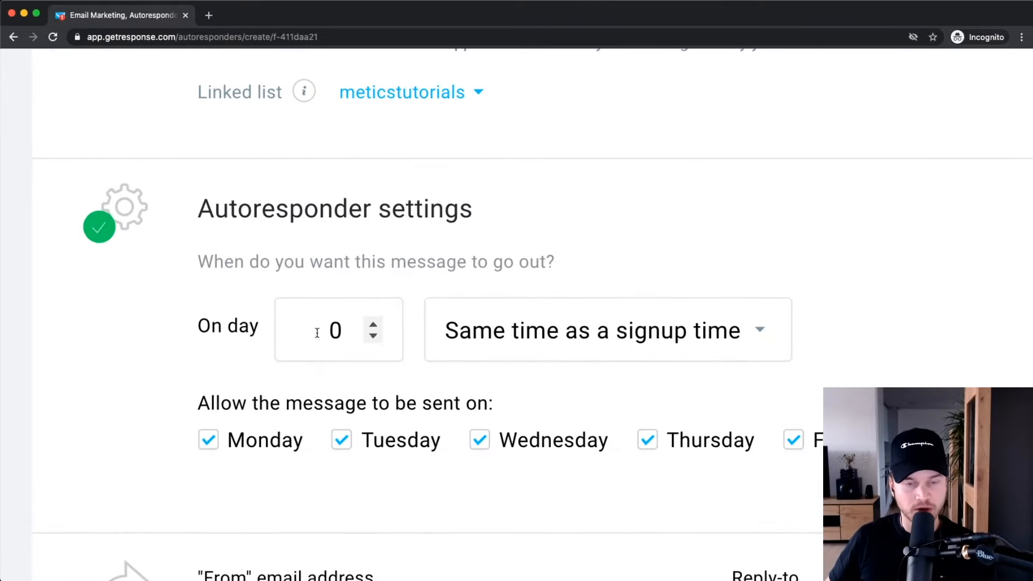
{"action": "left_click_drag", "start_coordinate": [313, 332], "coordinate": [399, 332]}
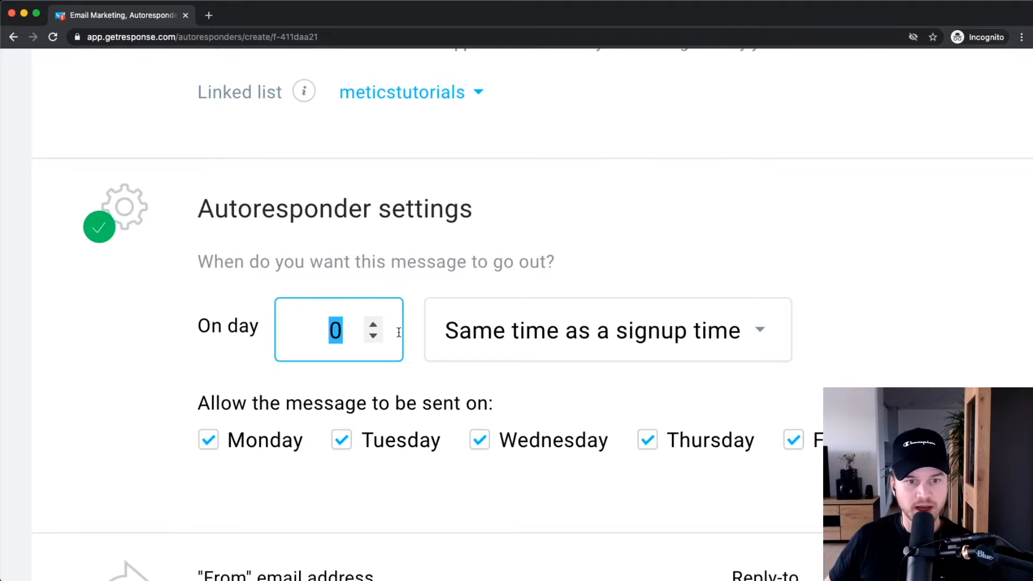
{"action": "left_click", "coordinate": [296, 332]}
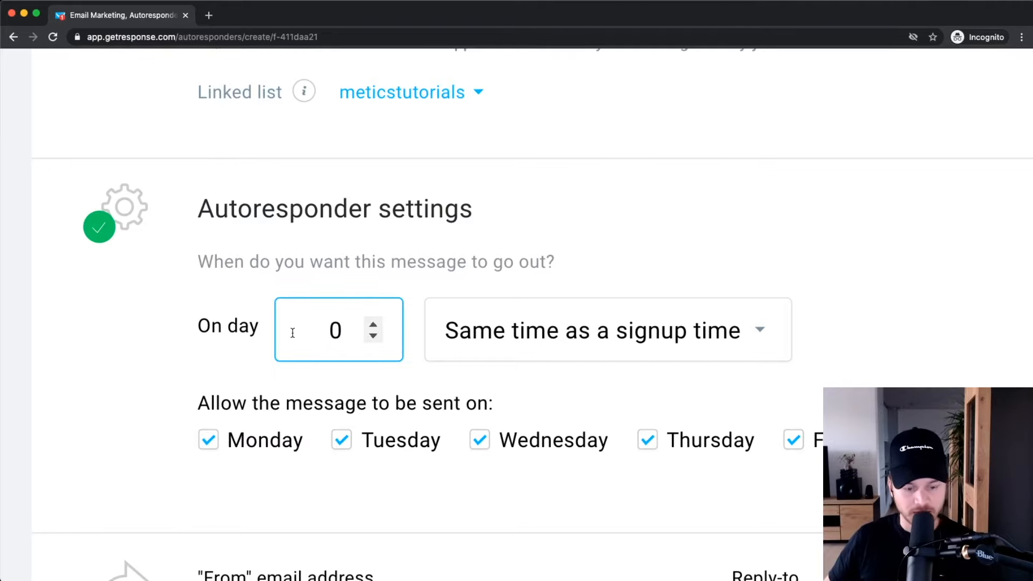
{"action": "left_click_drag", "start_coordinate": [329, 332], "coordinate": [398, 326]}
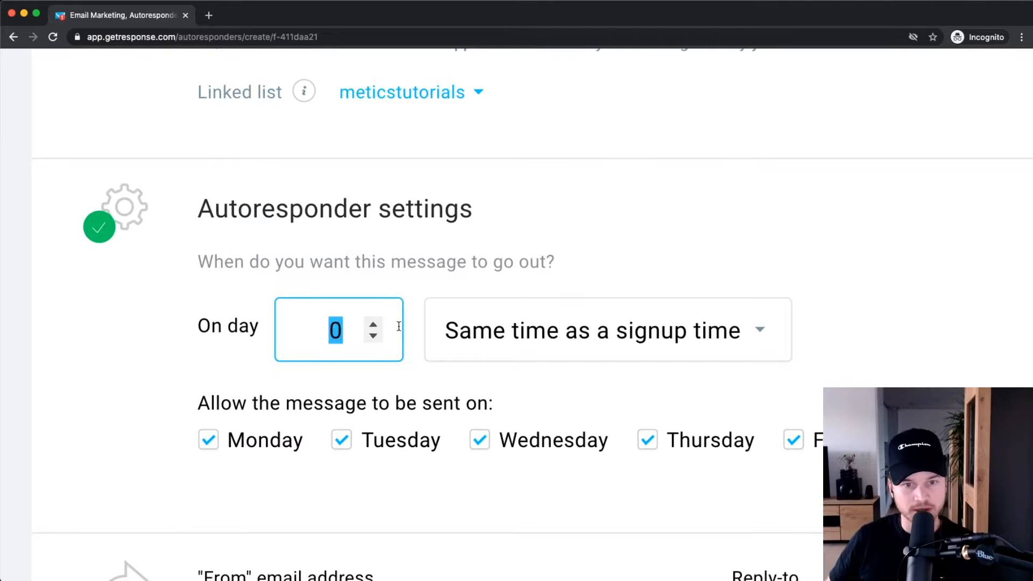
{"action": "left_click_drag", "start_coordinate": [313, 337], "coordinate": [417, 323]}
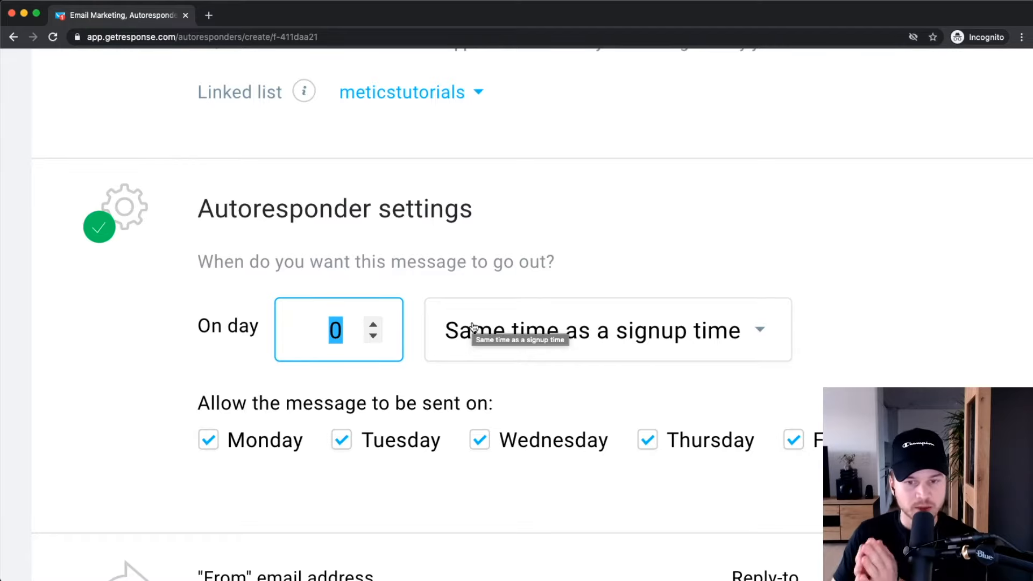
{"action": "scroll", "coordinate": [484, 427], "scroll_direction": "down", "scroll_amount": 5}
{"action": "scroll", "coordinate": [534, 440], "scroll_direction": "up", "scroll_amount": 5}
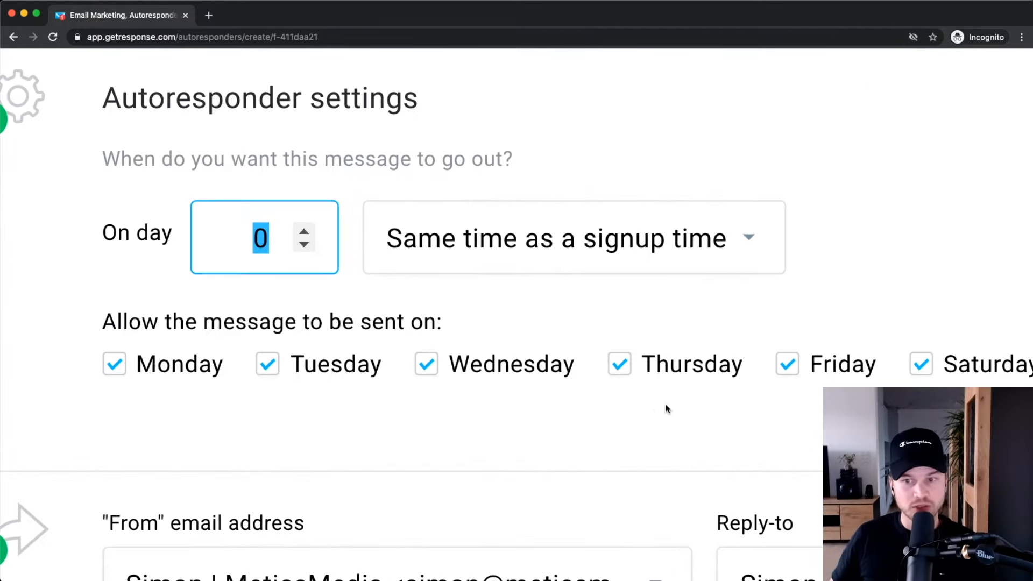
{"action": "scroll", "coordinate": [666, 409], "scroll_direction": "down", "scroll_amount": 5}
{"action": "scroll", "coordinate": [707, 405], "scroll_direction": "right", "scroll_amount": 3}
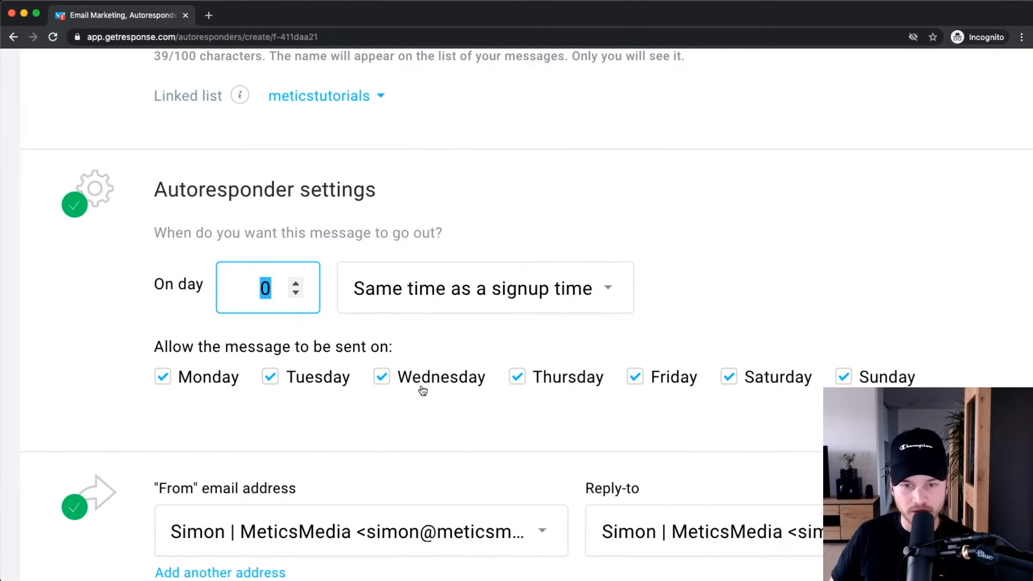
{"action": "scroll", "coordinate": [248, 380], "scroll_direction": "down", "scroll_amount": 5}
{"action": "scroll", "coordinate": [807, 385], "scroll_direction": "up", "scroll_amount": 4}
- Try excluding Saturday and Sunday from the allowed sending days, and allow both again
{"action": "left_click", "coordinate": [774, 374]}
{"action": "left_click", "coordinate": [906, 376]}
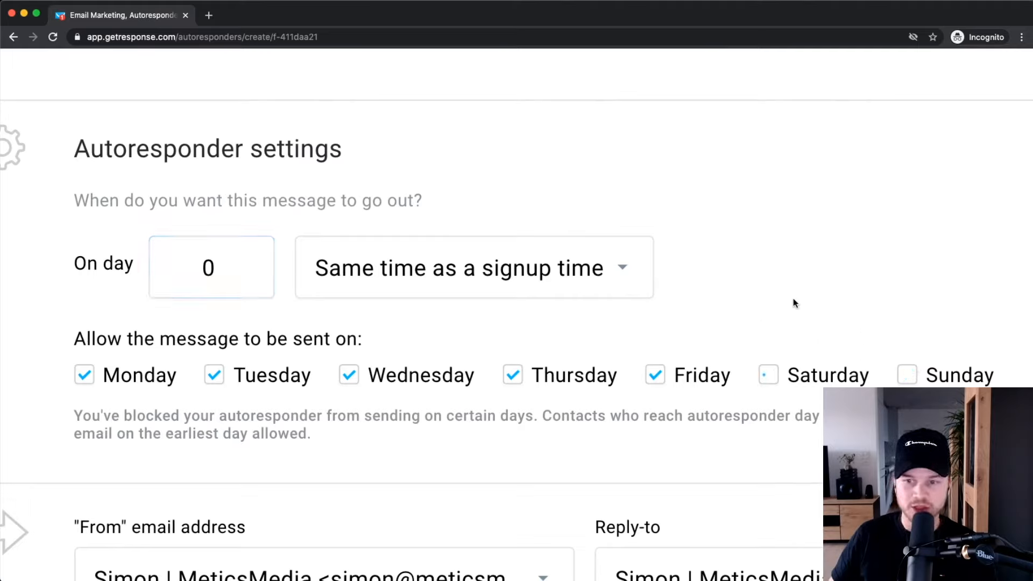
{"action": "left_click", "coordinate": [915, 369]}
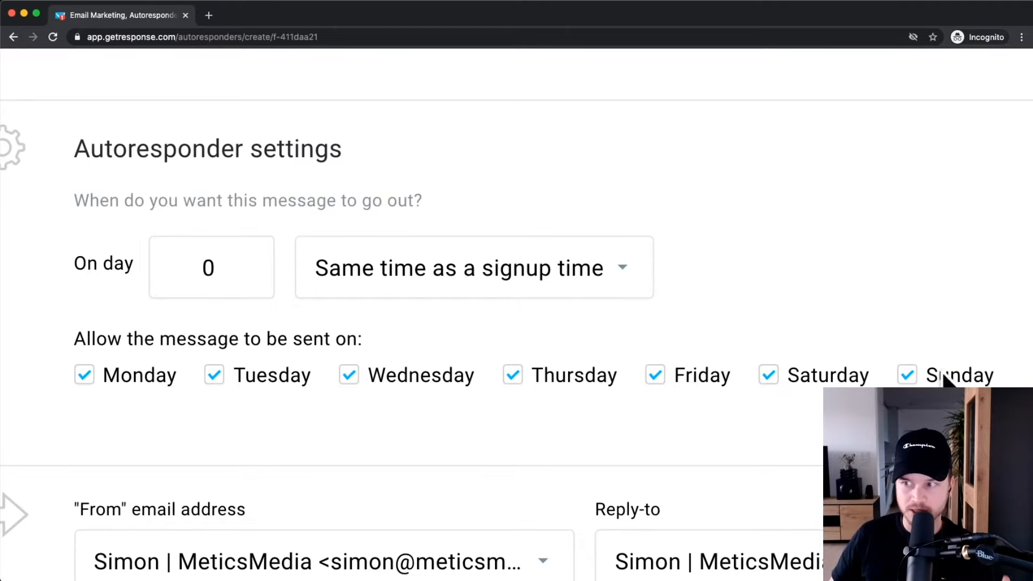
{"action": "scroll", "coordinate": [889, 366], "scroll_direction": "down", "scroll_amount": 1}
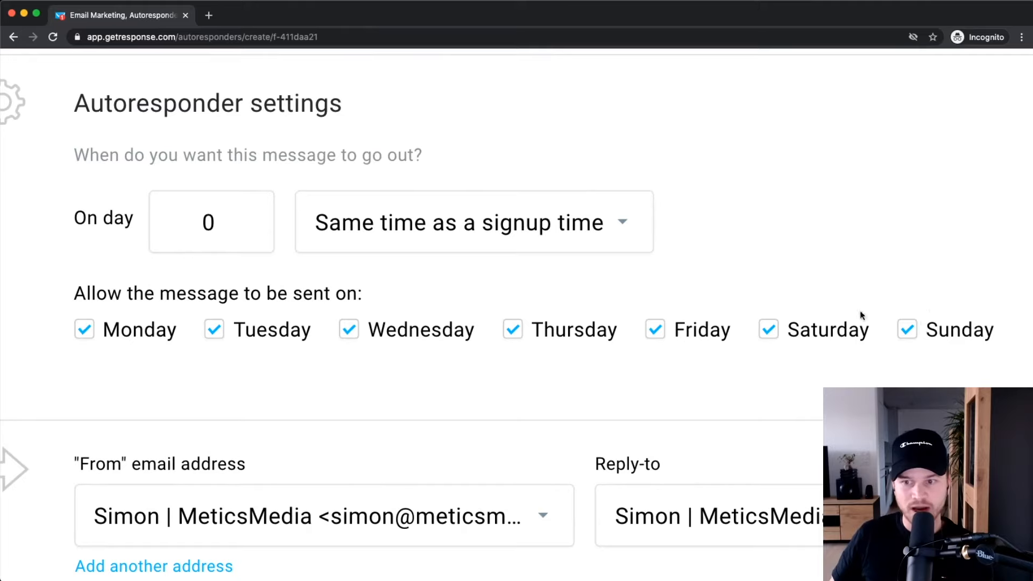
{"action": "left_click", "coordinate": [914, 342]}
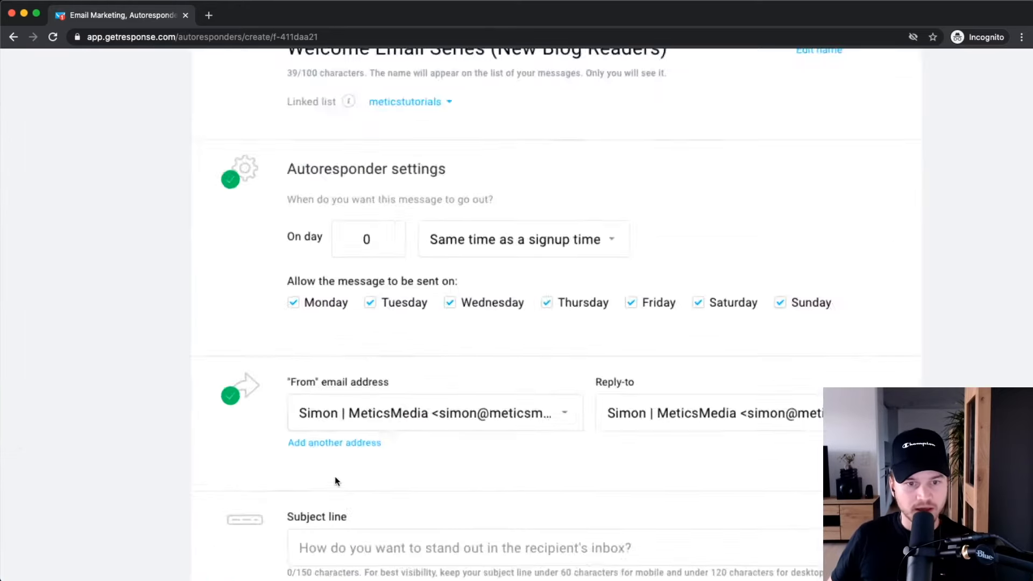
- Choose the MeticsMedia sender as the "From" email address and check the reply-to address
{"action": "scroll", "coordinate": [334, 478], "scroll_direction": "up", "scroll_amount": 3}
{"action": "scroll", "coordinate": [311, 404], "scroll_direction": "down", "scroll_amount": 1}
{"action": "scroll", "coordinate": [806, 343], "scroll_direction": "right", "scroll_amount": 1}
{"action": "scroll", "coordinate": [806, 343], "scroll_direction": "right", "scroll_amount": 1}
{"action": "left_click", "coordinate": [447, 306]}
{"action": "left_click", "coordinate": [372, 443]}
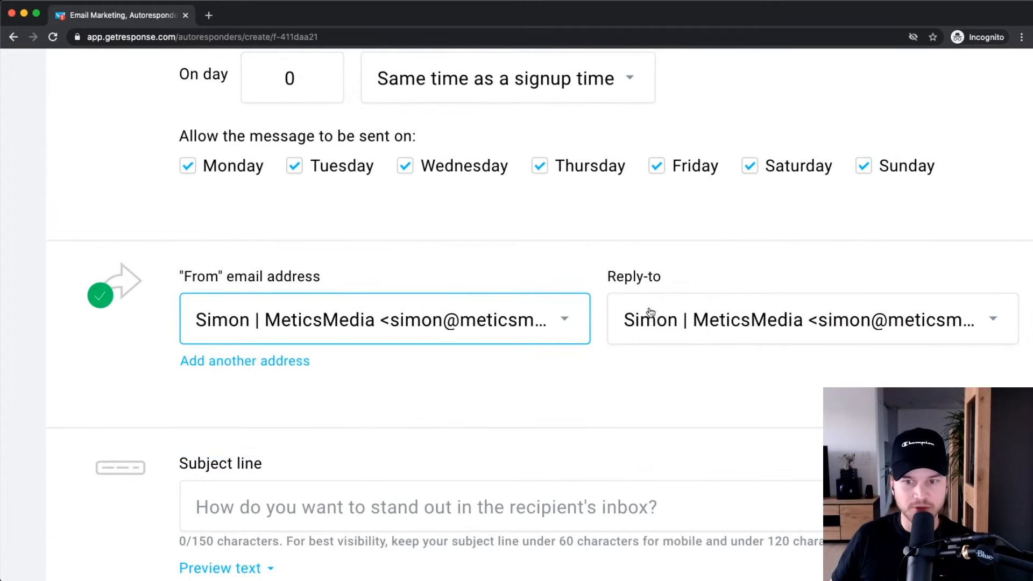
{"action": "scroll", "coordinate": [648, 320], "scroll_direction": "right", "scroll_amount": 3}
{"action": "scroll", "coordinate": [722, 318], "scroll_direction": "left", "scroll_amount": 3}
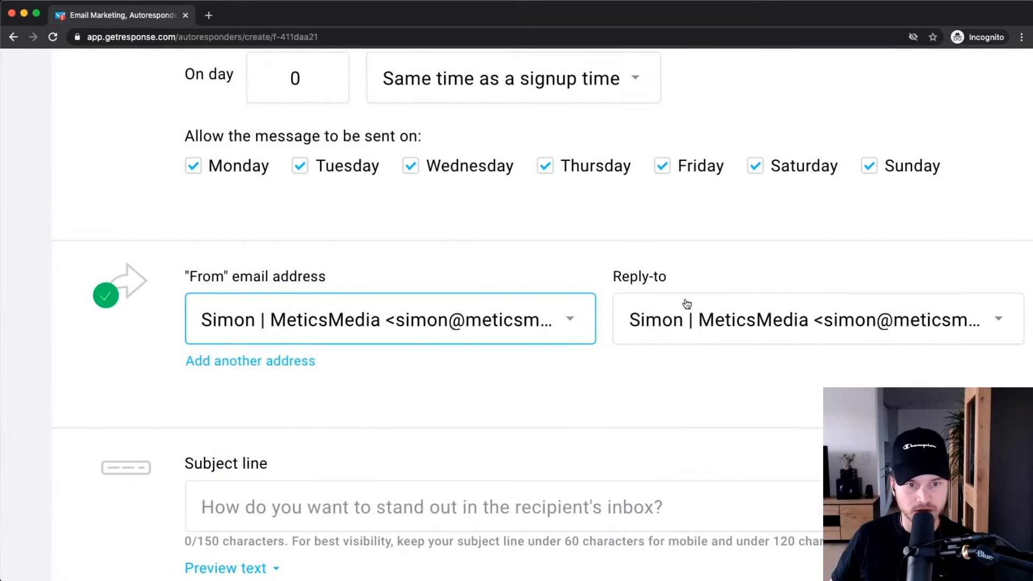
- Enter "Welcome to our community!" as the email's subject line
{"action": "scroll", "coordinate": [542, 308], "scroll_direction": "down", "scroll_amount": 5}
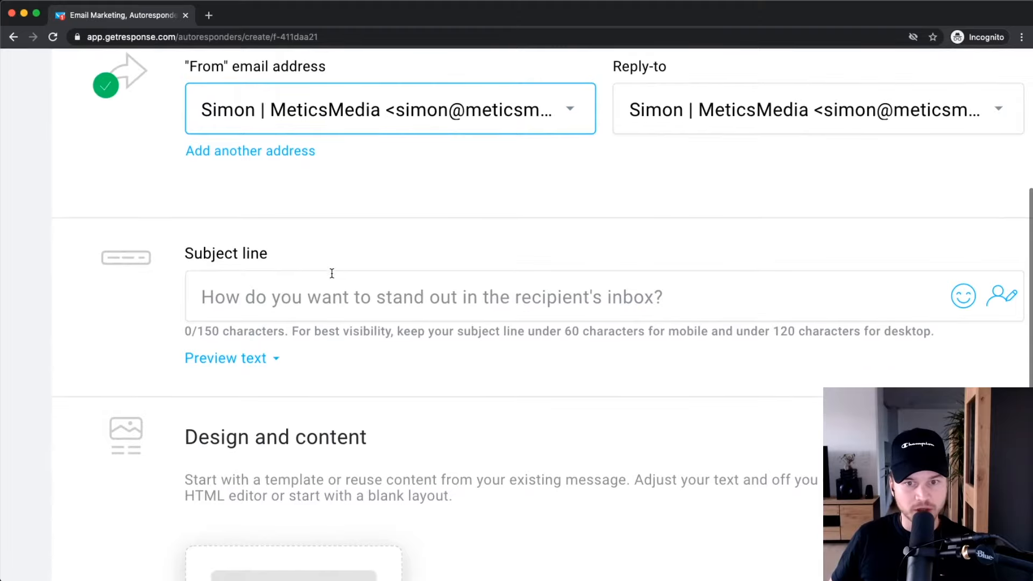
{"action": "scroll", "coordinate": [331, 274], "scroll_direction": "down", "scroll_amount": 2}
{"action": "left_click", "coordinate": [479, 343]}
{"action": "scroll", "coordinate": [480, 343], "scroll_direction": "down", "scroll_amount": 1}
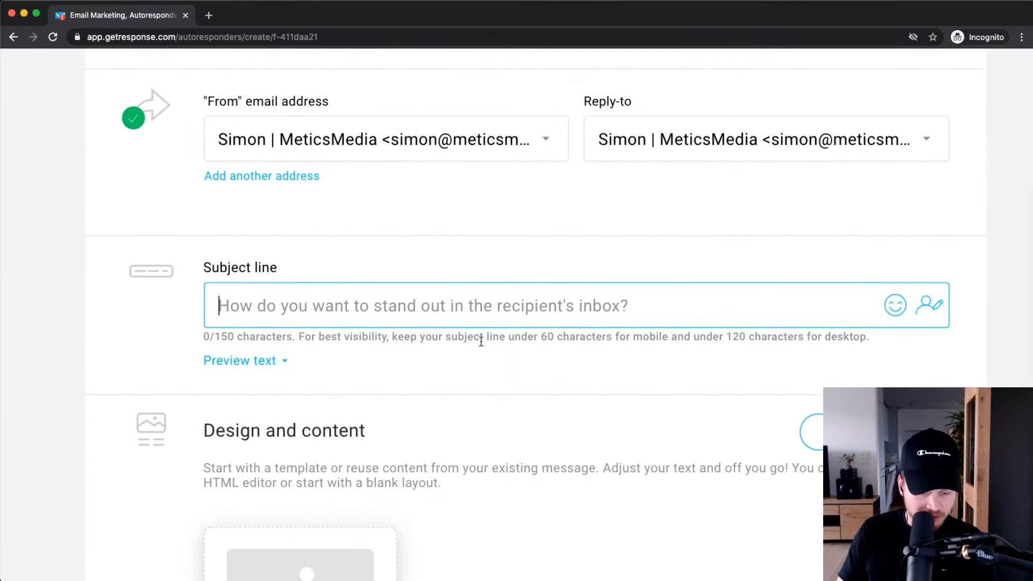
{"action": "type", "text": "Welcome to"}
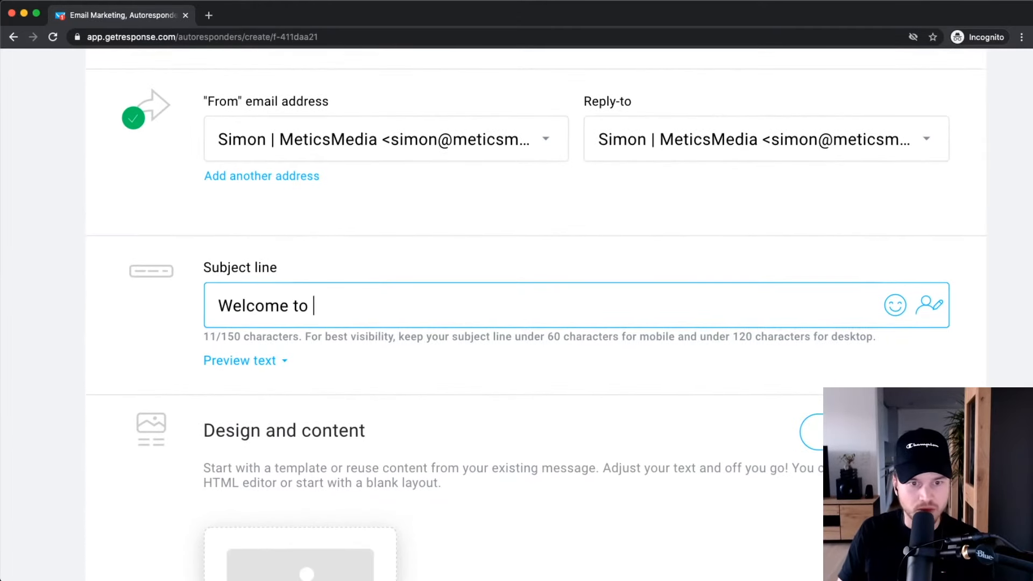
{"action": "type", "text": " our cum"}
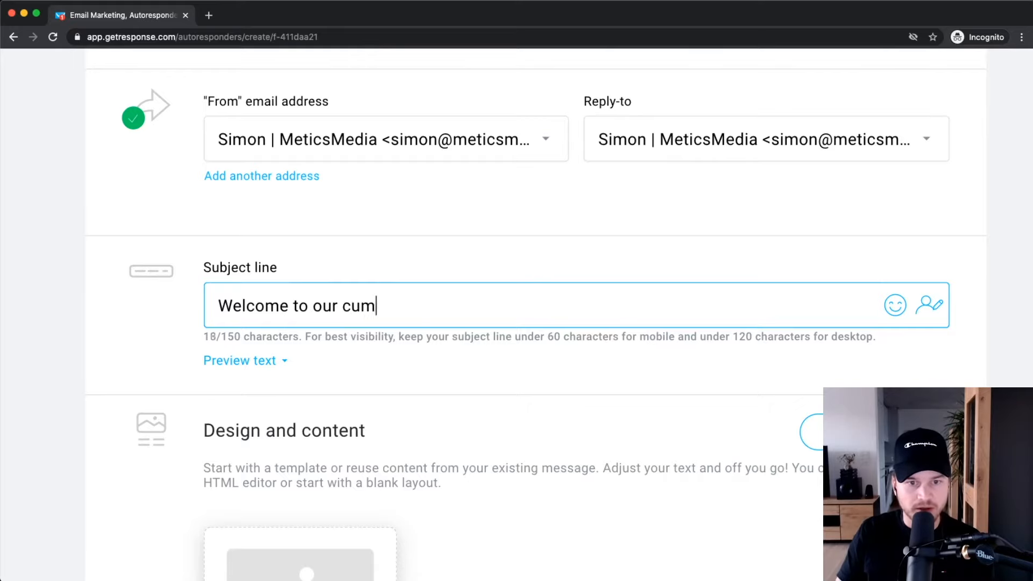
{"action": "key", "text": "BackSpace"}
{"action": "key", "text": "BackSpace"}
{"action": "type", "text": "ommunity!"}
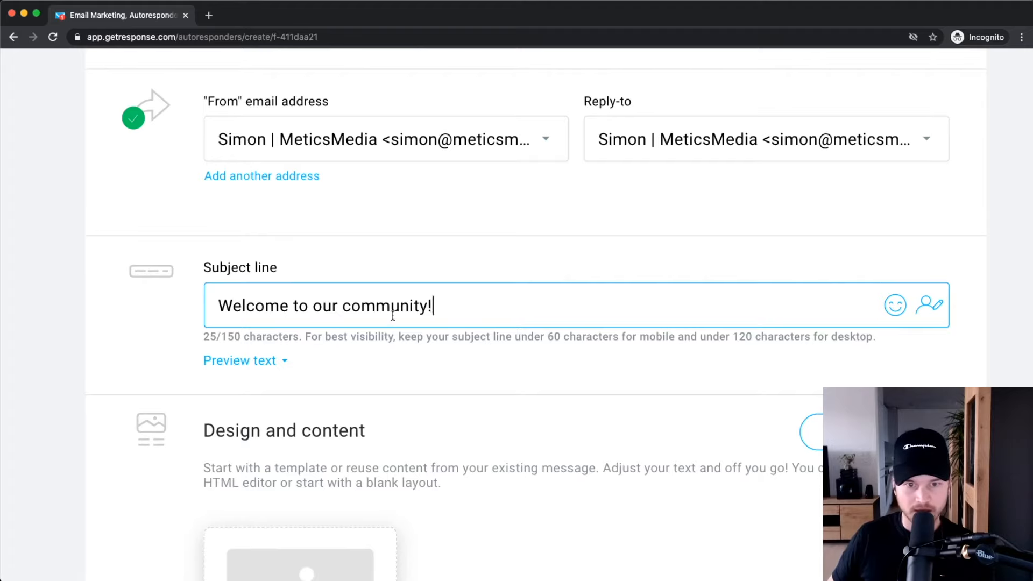
- Insert the name personalization field at the end of the subject line
{"action": "left_click", "coordinate": [932, 307]}
{"action": "scroll", "coordinate": [817, 436], "scroll_direction": "down", "scroll_amount": 8}
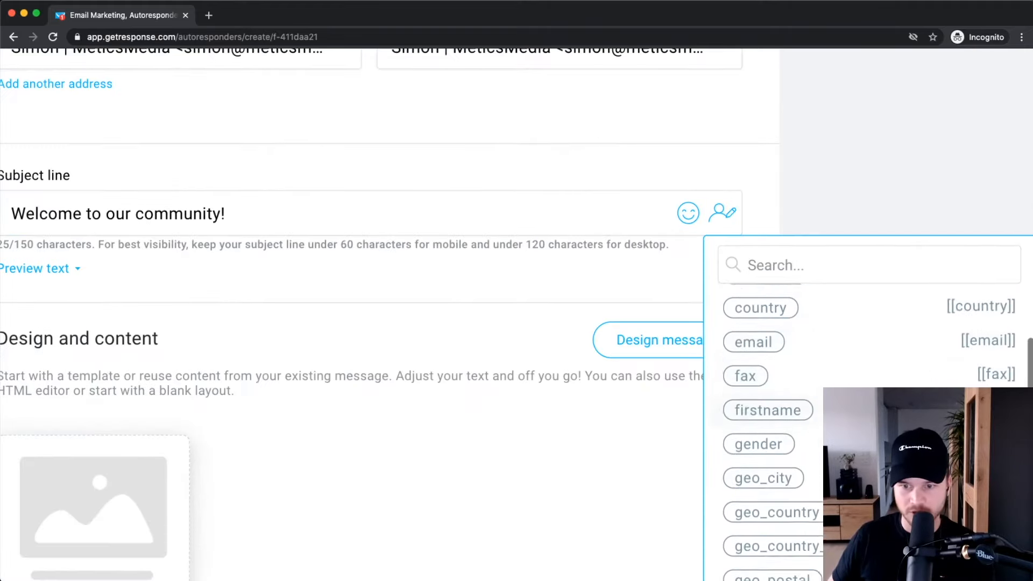
{"action": "scroll", "coordinate": [816, 494], "scroll_direction": "down", "scroll_amount": 5}
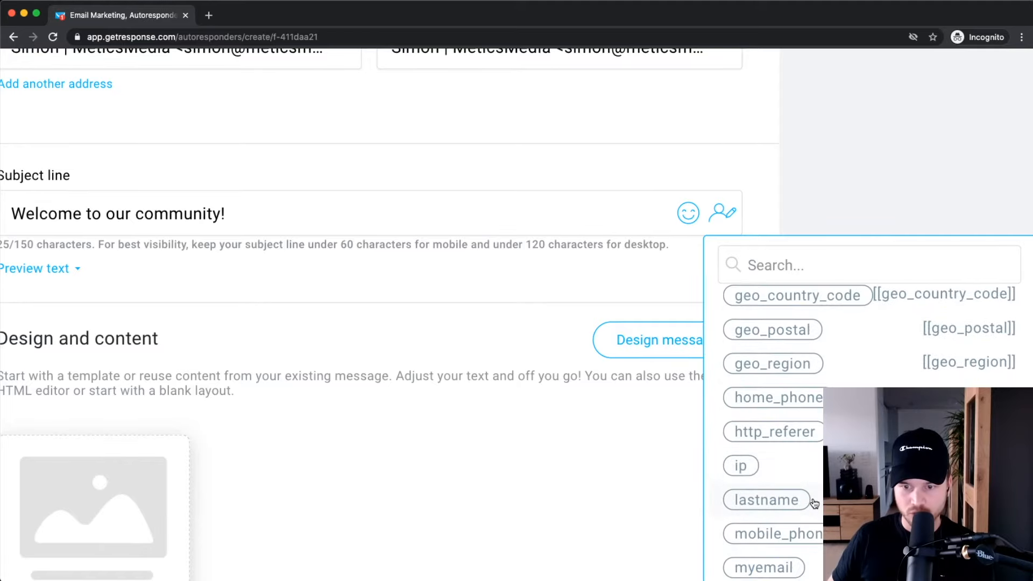
{"action": "left_click", "coordinate": [754, 511]}
{"action": "scroll", "coordinate": [342, 299], "scroll_direction": "down", "scroll_amount": 5}
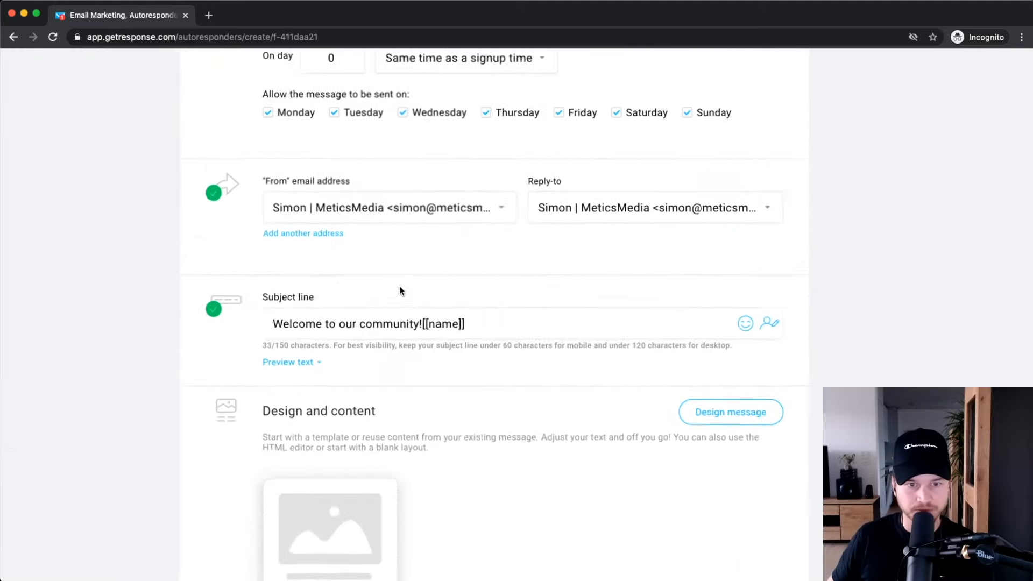
- Copy the [[name]] field from the end of the subject line and paste it after "Welcome"
{"action": "left_click_drag", "start_coordinate": [511, 321], "coordinate": [539, 317]}
{"action": "scroll", "coordinate": [461, 326], "scroll_direction": "up", "scroll_amount": 5}
{"action": "scroll", "coordinate": [461, 326], "scroll_direction": "up", "scroll_amount": 2}
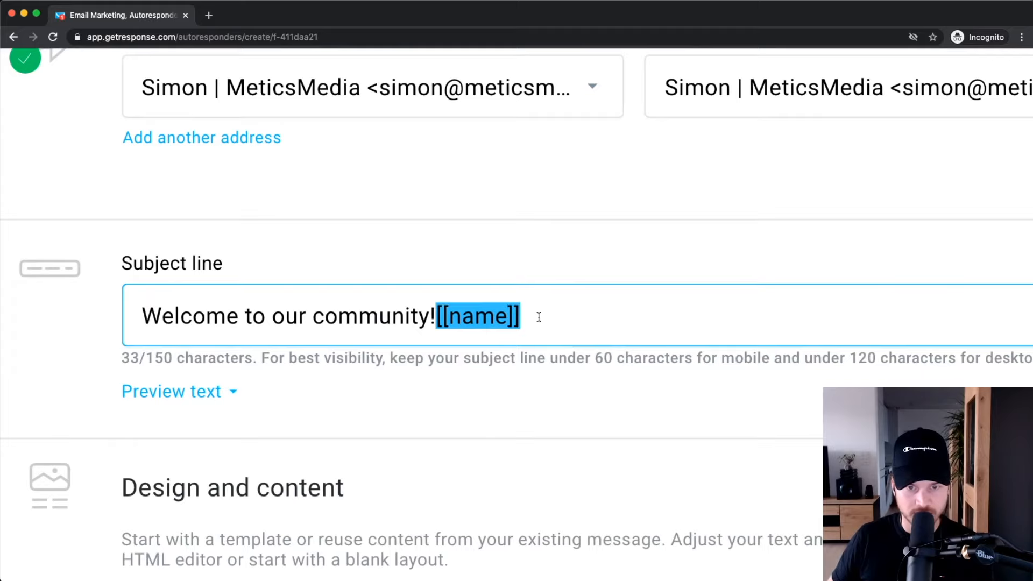
{"action": "key", "text": "super+c"}
{"action": "left_click", "coordinate": [241, 316]}
{"action": "key", "text": "super+v"}
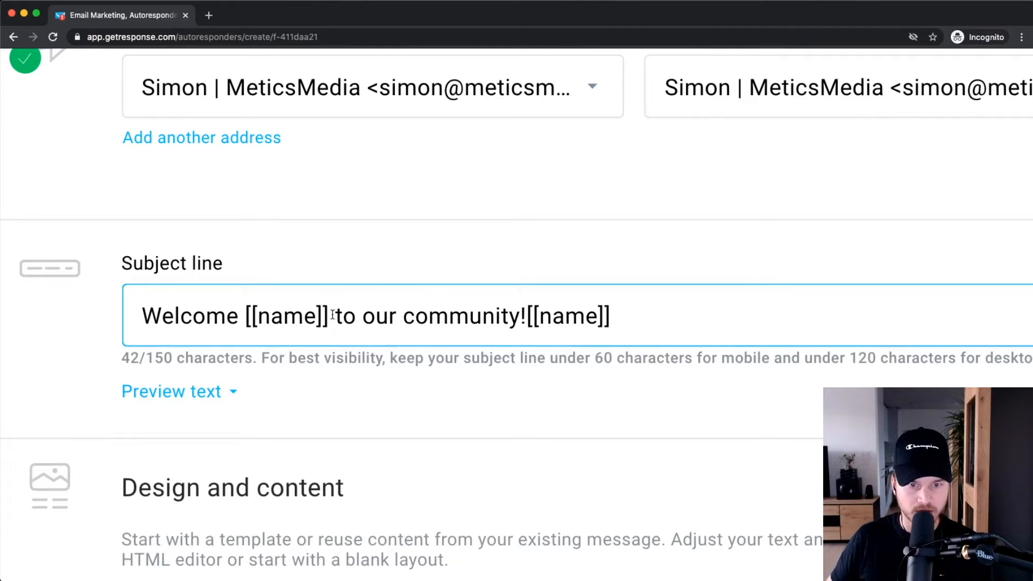
- Copy the [[name]] field to the start of the subject line and add an exclamation mark after it
{"action": "left_click_drag", "start_coordinate": [333, 315], "coordinate": [253, 317]}
{"action": "key", "text": "super+c"}
{"action": "left_click", "coordinate": [140, 315]}
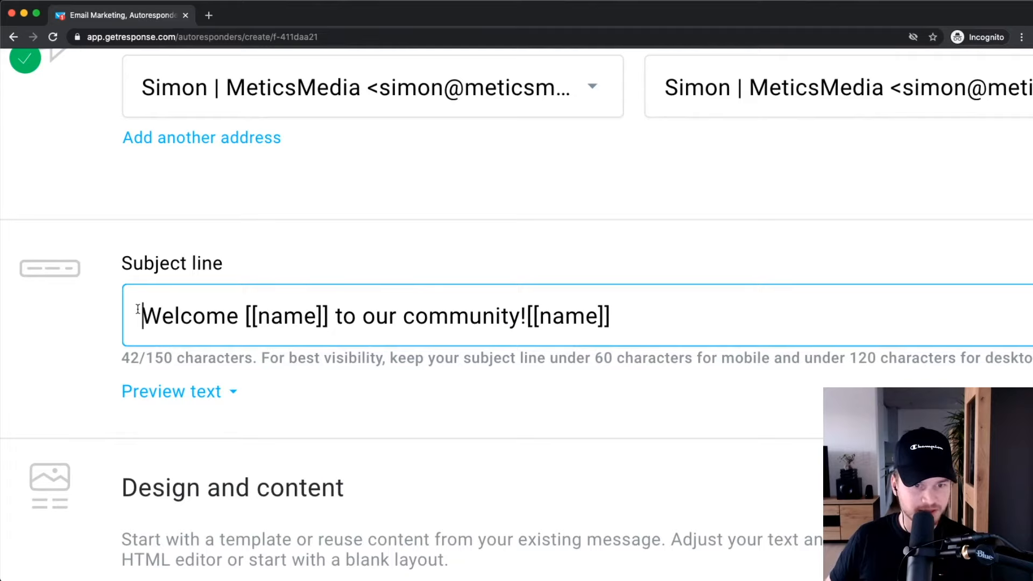
{"action": "key", "text": "super+v"}
{"action": "key", "text": "BackSpace"}
{"action": "type", "text": "!"}
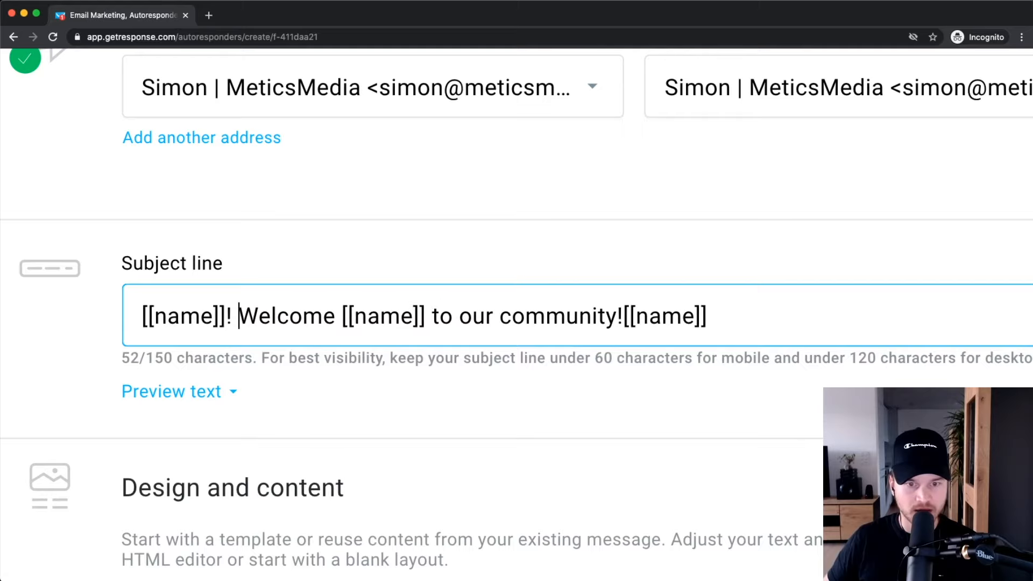
- Remove the [[name]] fields after "Welcome" and at the end of the subject line
{"action": "left_click_drag", "start_coordinate": [342, 317], "coordinate": [417, 318]}
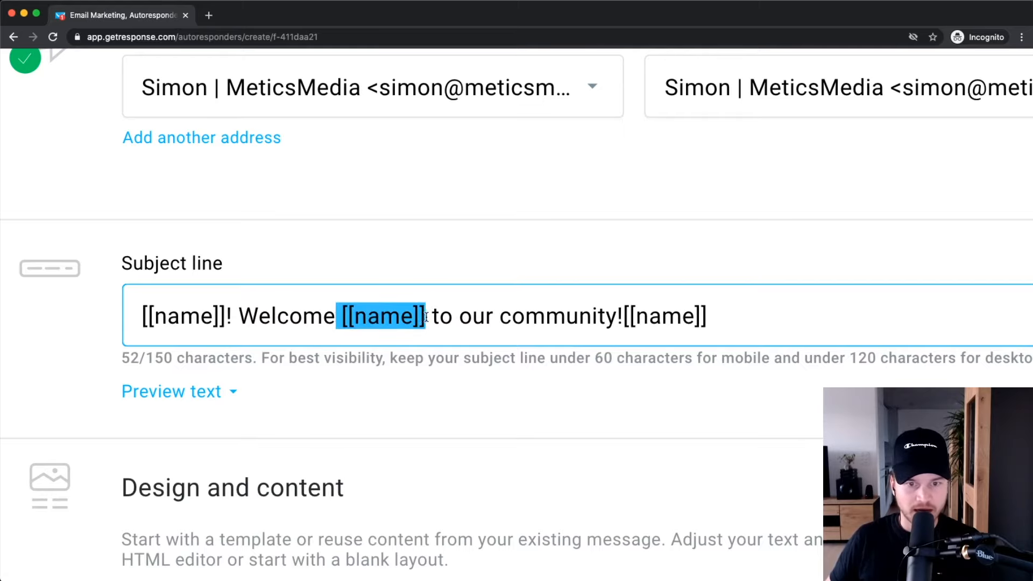
{"action": "key", "text": "BackSpace"}
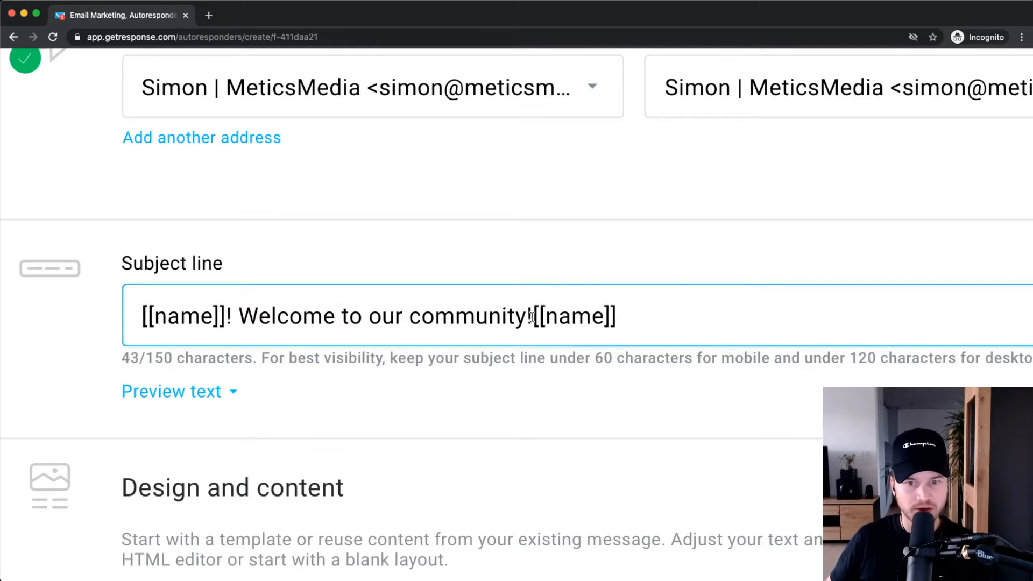
{"action": "left_click_drag", "start_coordinate": [533, 316], "coordinate": [661, 321]}
{"action": "key", "text": "BackSpace"}
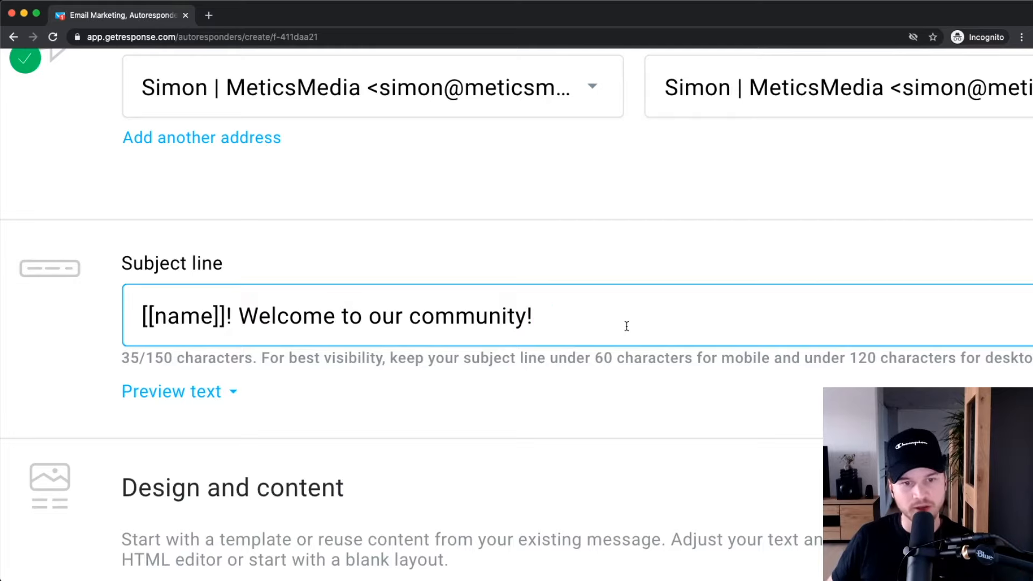
- Start designing the message for the Design and content section
{"action": "scroll", "coordinate": [553, 401], "scroll_direction": "down", "scroll_amount": 4}
{"action": "scroll", "coordinate": [543, 396], "scroll_direction": "right", "scroll_amount": 1}
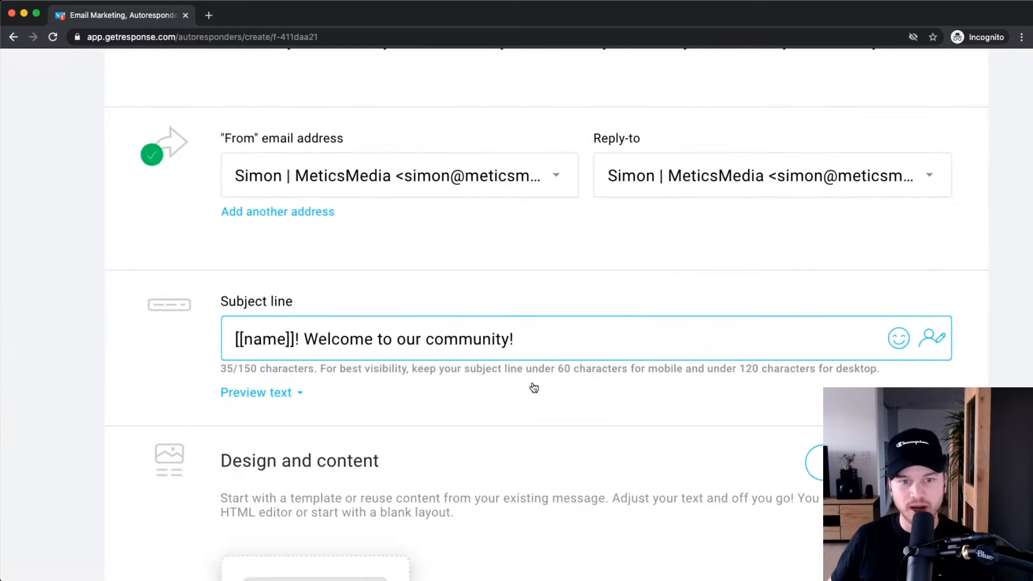
{"action": "scroll", "coordinate": [468, 352], "scroll_direction": "down", "scroll_amount": 5}
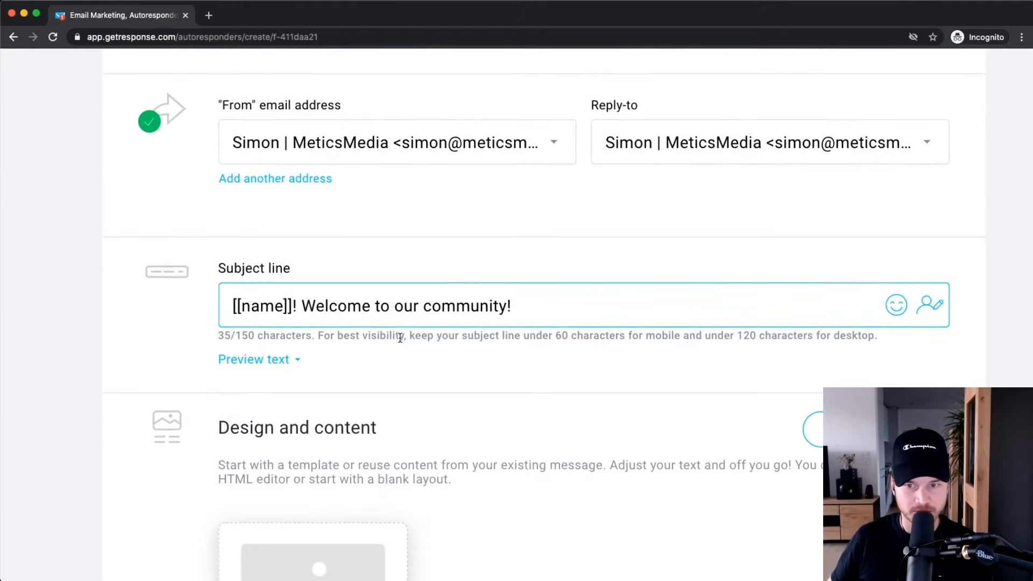
{"action": "scroll", "coordinate": [393, 343], "scroll_direction": "down", "scroll_amount": 1}
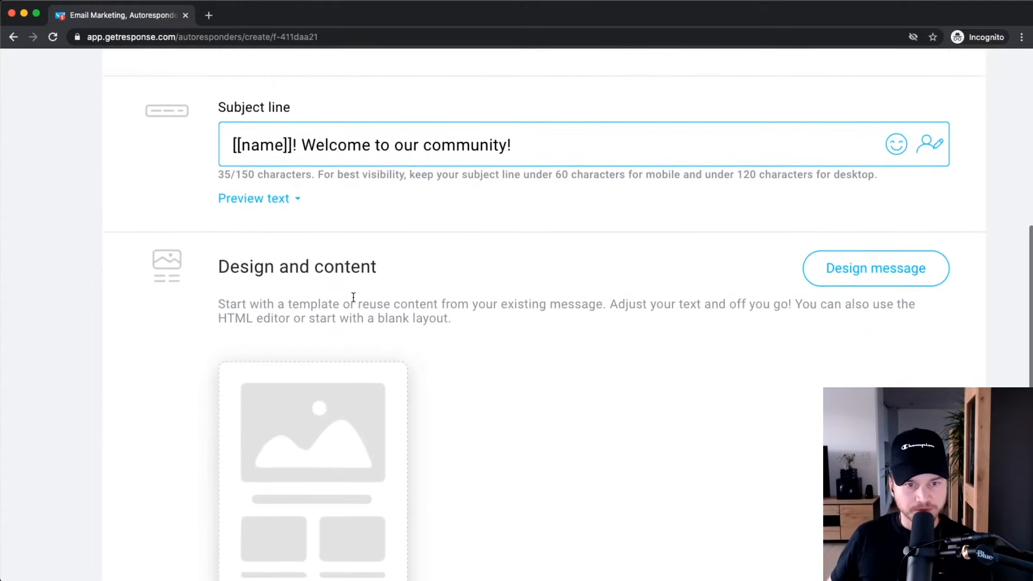
{"action": "scroll", "coordinate": [373, 260], "scroll_direction": "down", "scroll_amount": 2}
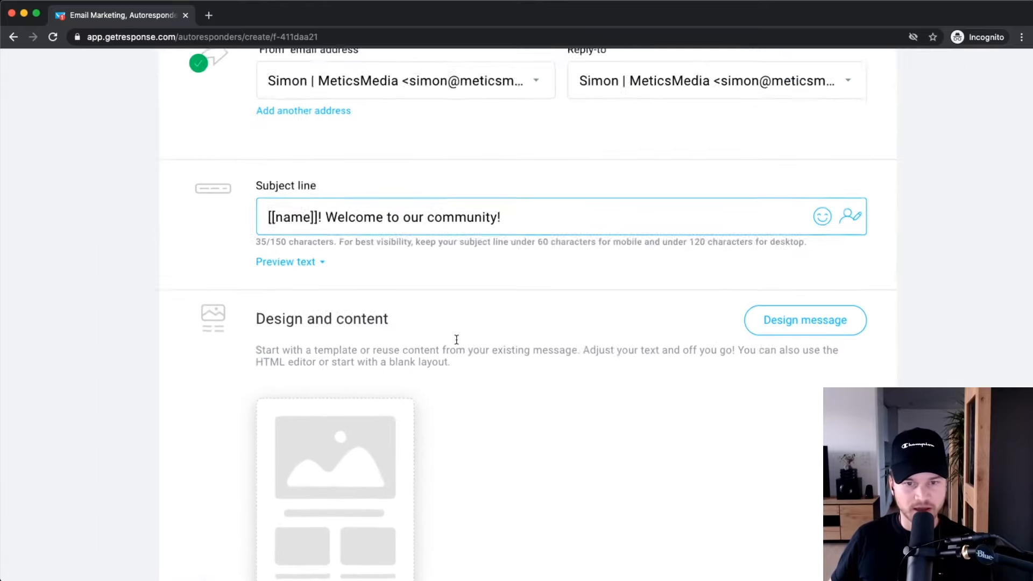
{"action": "scroll", "coordinate": [538, 355], "scroll_direction": "down", "scroll_amount": 3}
{"action": "left_click", "coordinate": [771, 211]}
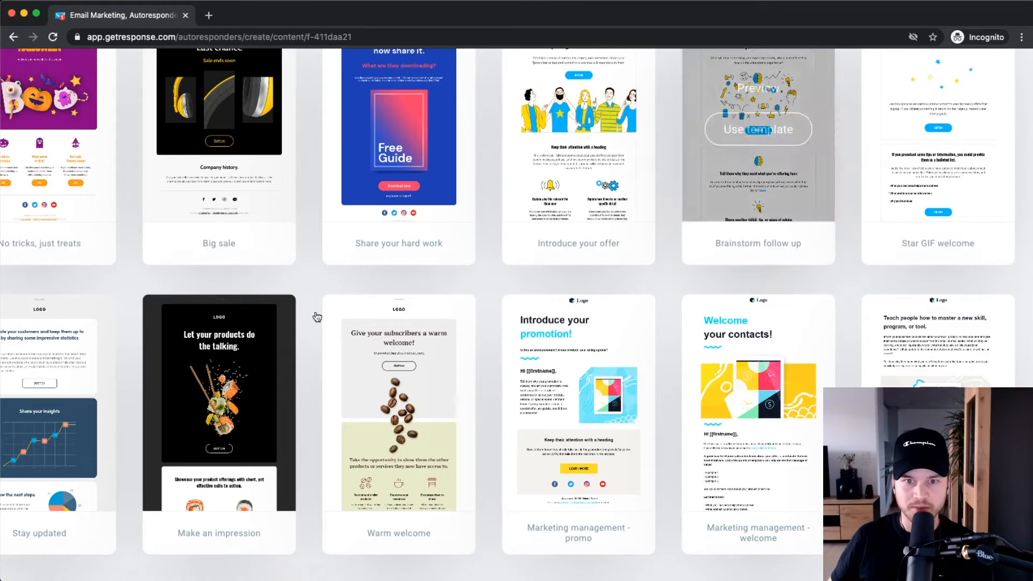
- Look over the predesigned and blank email templates and return to the predesigned ones
{"action": "mouse_move", "coordinate": [223, 345]}
{"action": "scroll", "coordinate": [224, 345], "scroll_direction": "down", "scroll_amount": 2}
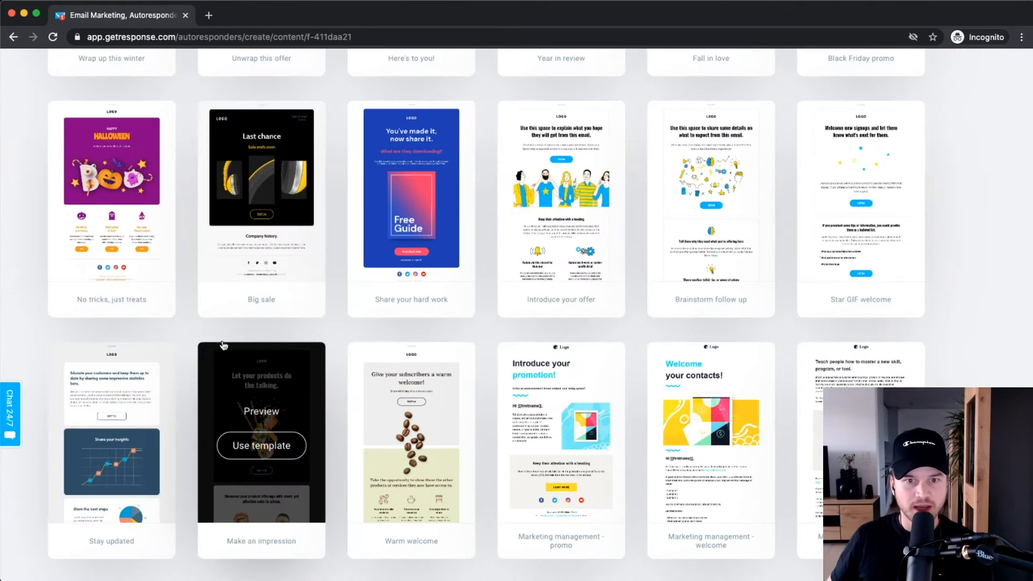
{"action": "scroll", "coordinate": [340, 316], "scroll_direction": "up", "scroll_amount": 8}
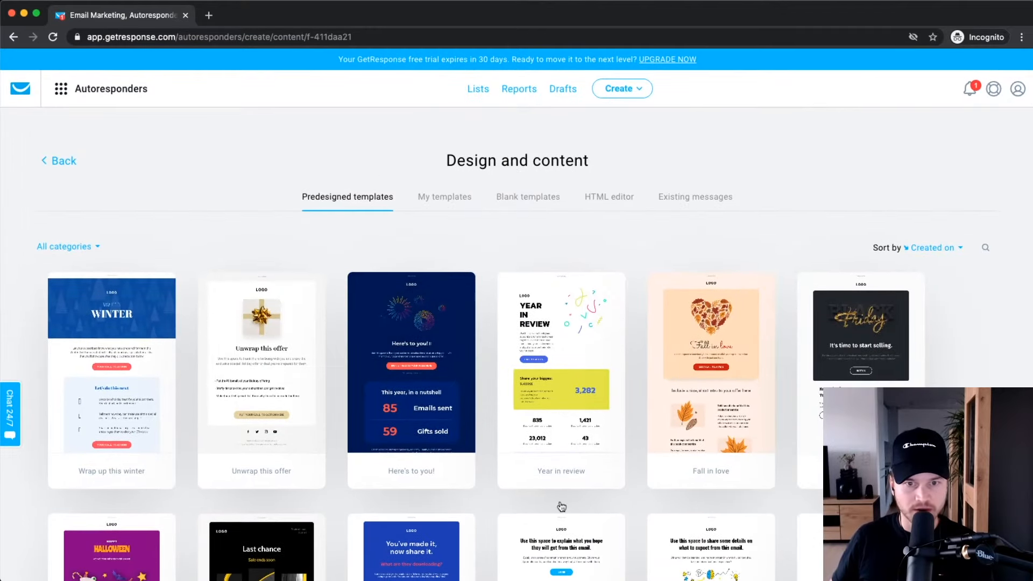
{"action": "scroll", "coordinate": [594, 232], "scroll_direction": "up", "scroll_amount": 3}
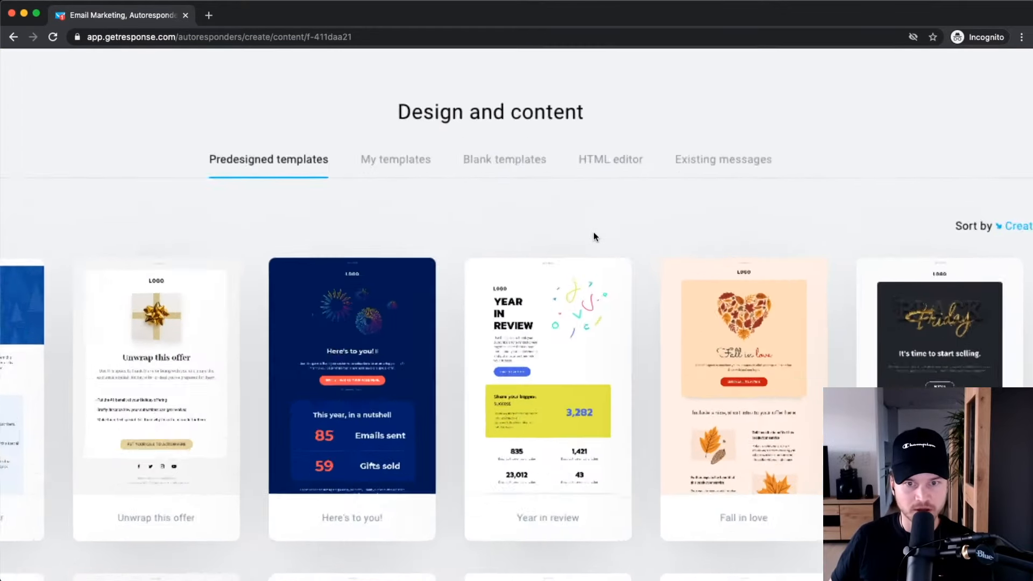
{"action": "left_click", "coordinate": [473, 144]}
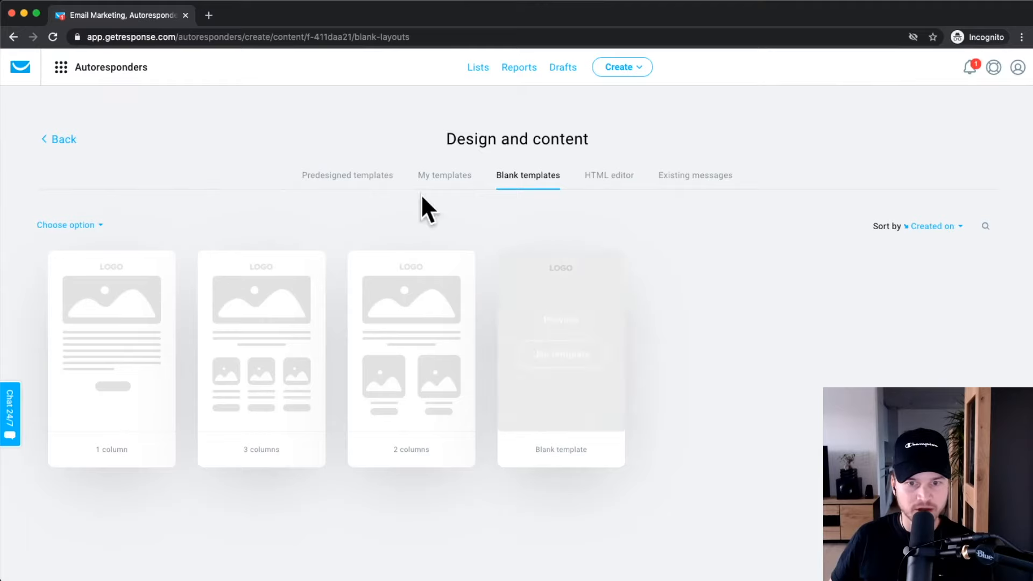
{"action": "left_click", "coordinate": [320, 175]}
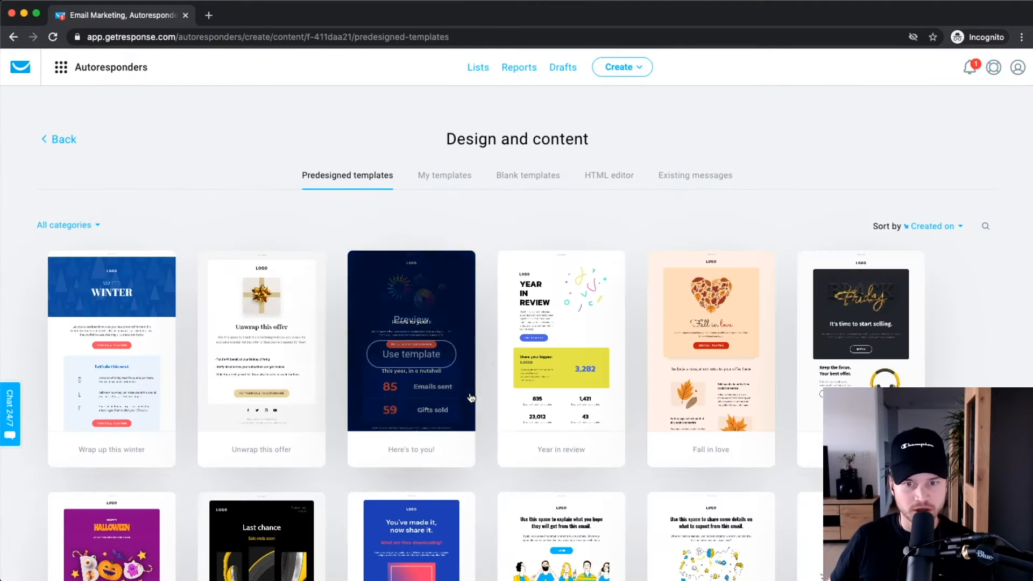
- Use the predesigned "Say thanks" template for the message
{"action": "scroll", "coordinate": [649, 220], "scroll_direction": "down", "scroll_amount": 6}
{"action": "scroll", "coordinate": [649, 221], "scroll_direction": "down", "scroll_amount": 5}
{"action": "mouse_move", "coordinate": [568, 413]}
{"action": "scroll", "coordinate": [567, 413], "scroll_direction": "down", "scroll_amount": 4}
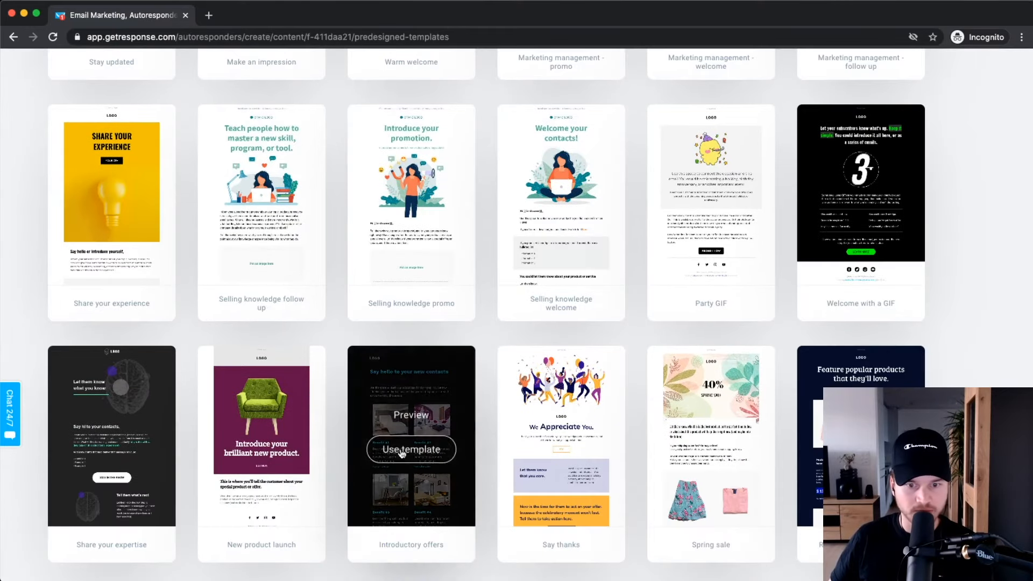
{"action": "left_click", "coordinate": [550, 457]}
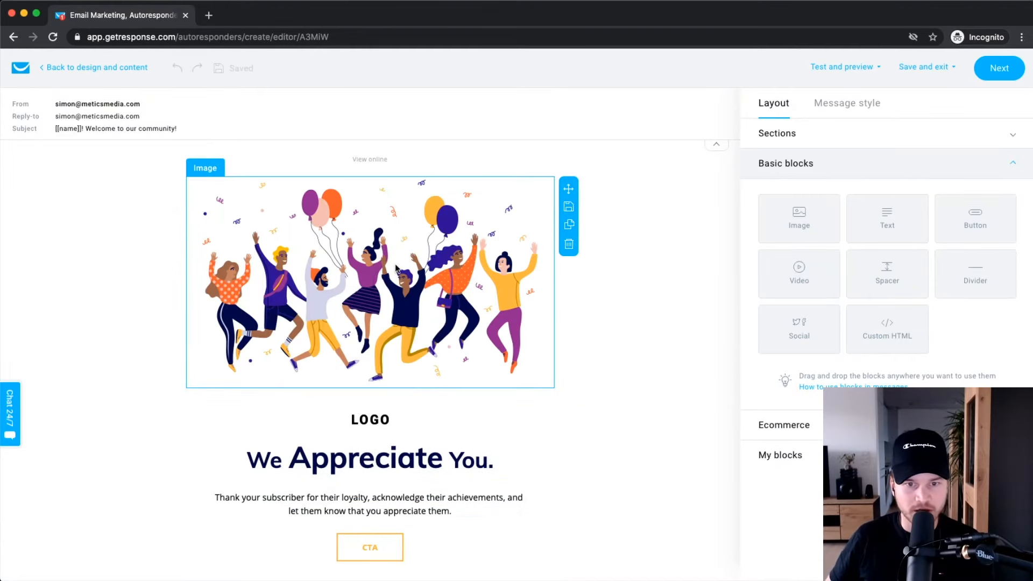
- Inspect the template's celebration image, "We Appreciate You." heading and remaining content blocks down to the footer
{"action": "left_click", "coordinate": [410, 271]}
{"action": "scroll", "coordinate": [446, 302], "scroll_direction": "down", "scroll_amount": 5}
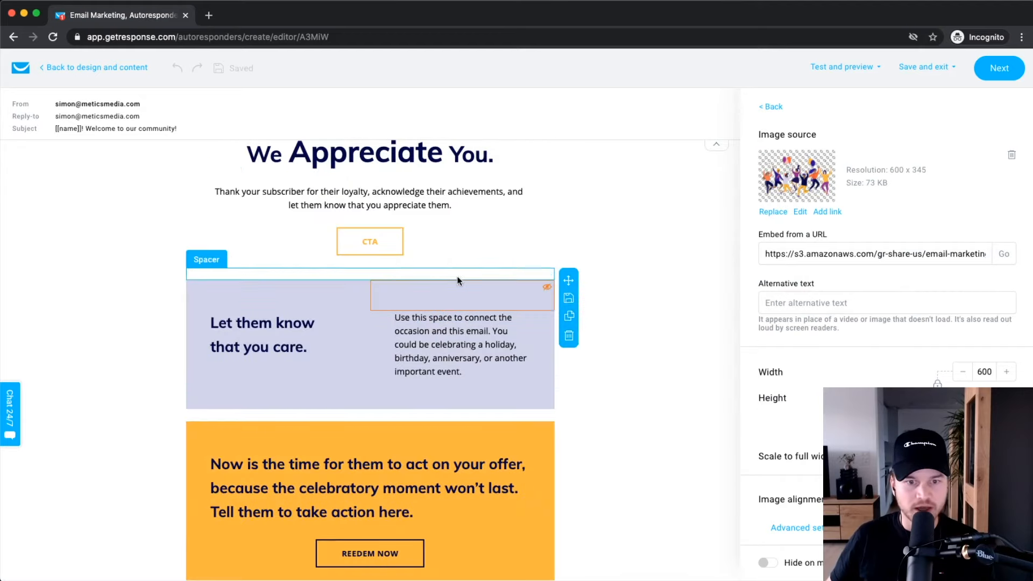
{"action": "left_click", "coordinate": [357, 156]}
{"action": "scroll", "coordinate": [418, 330], "scroll_direction": "down", "scroll_amount": 3}
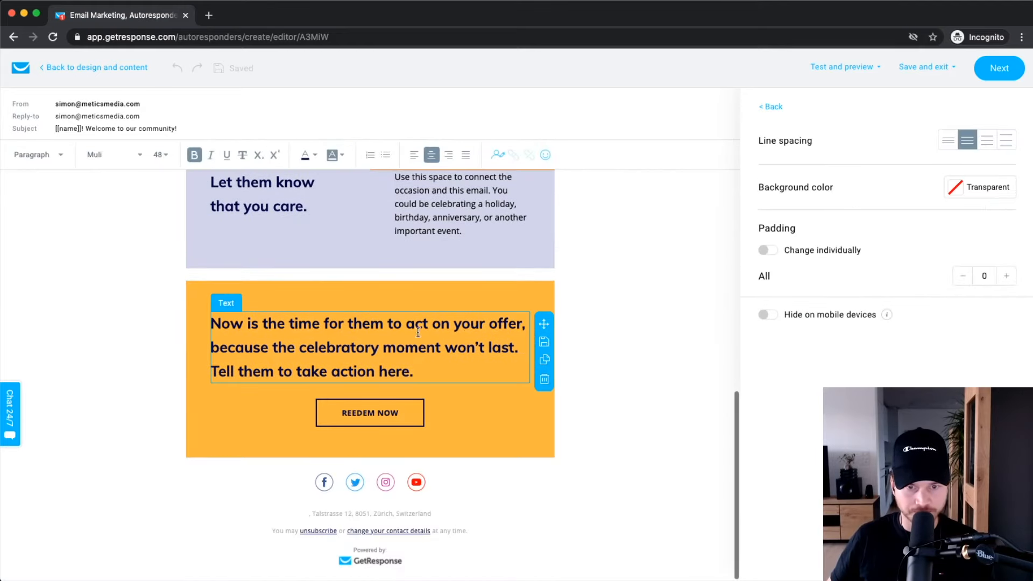
{"action": "scroll", "coordinate": [514, 332], "scroll_direction": "up", "scroll_amount": 7}
{"action": "scroll", "coordinate": [513, 332], "scroll_direction": "up", "scroll_amount": 1}
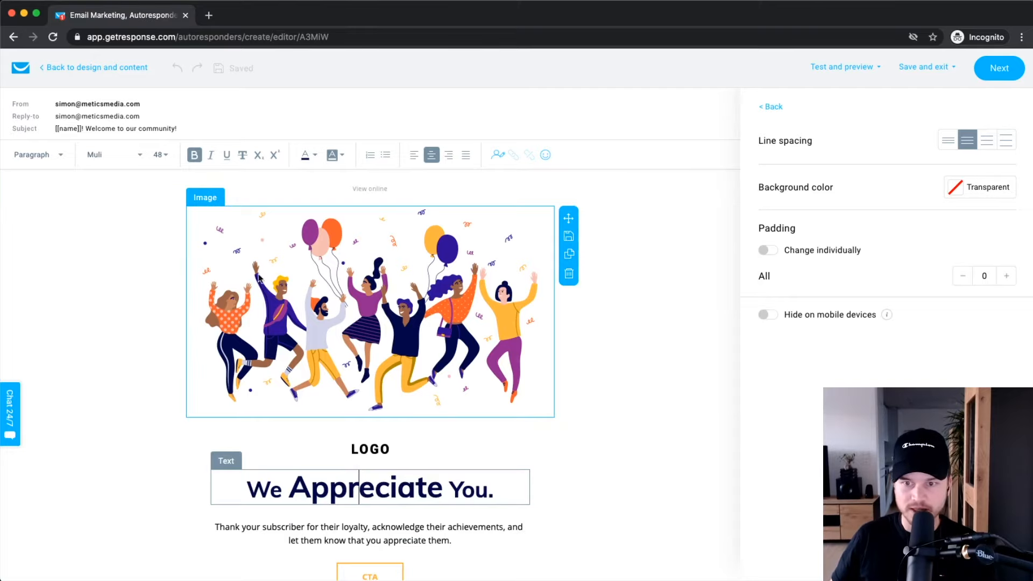
- Run a spam check on the message and proceed back to the autoresponder settings
{"action": "left_click", "coordinate": [855, 67]}
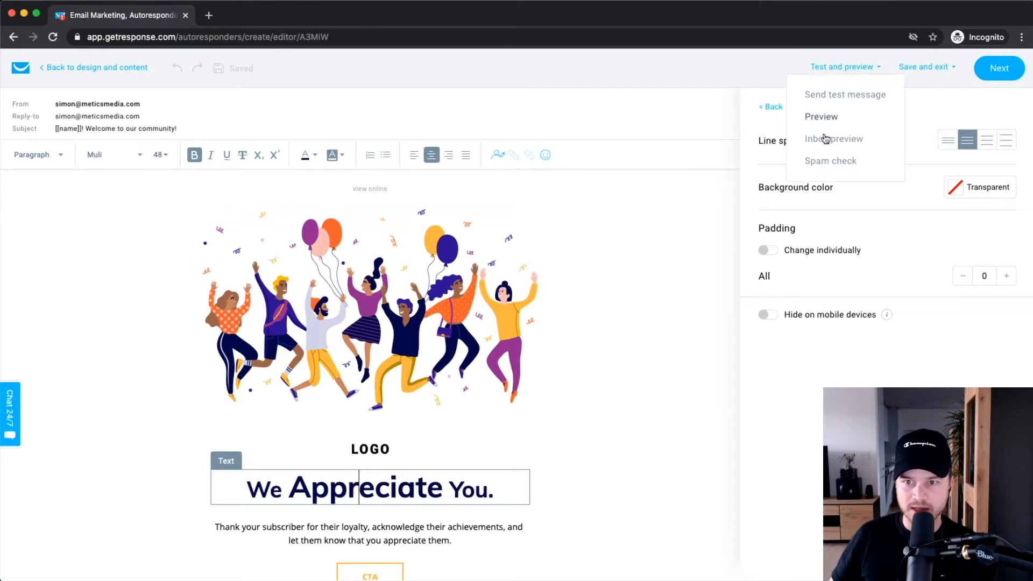
{"action": "left_click", "coordinate": [830, 160]}
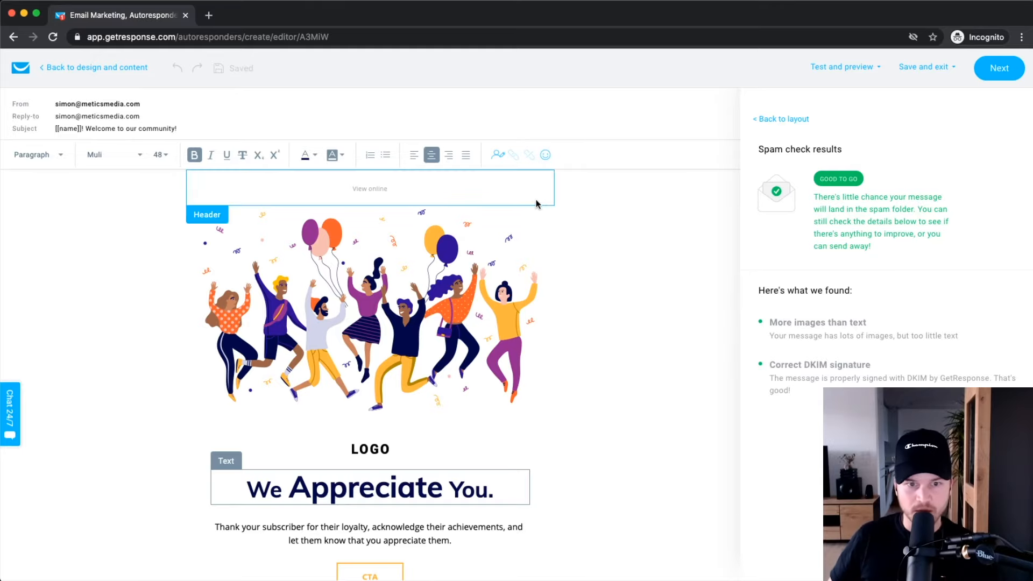
{"action": "left_click", "coordinate": [998, 70]}
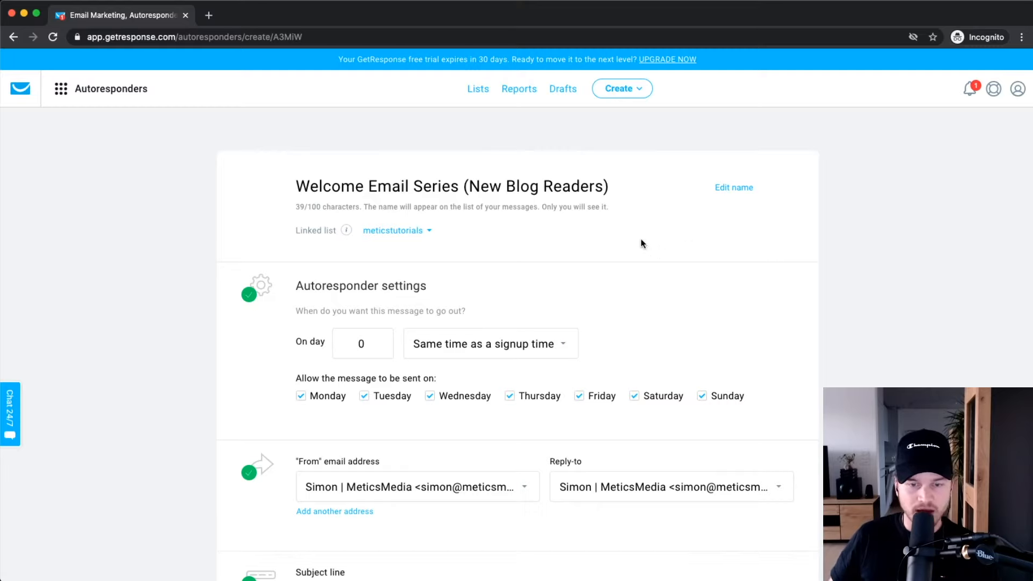
- Examine the message summary and the click tracking and Google Analytics link tracking options
{"action": "scroll", "coordinate": [619, 241], "scroll_direction": "down", "scroll_amount": 5}
{"action": "scroll", "coordinate": [604, 240], "scroll_direction": "down", "scroll_amount": 7}
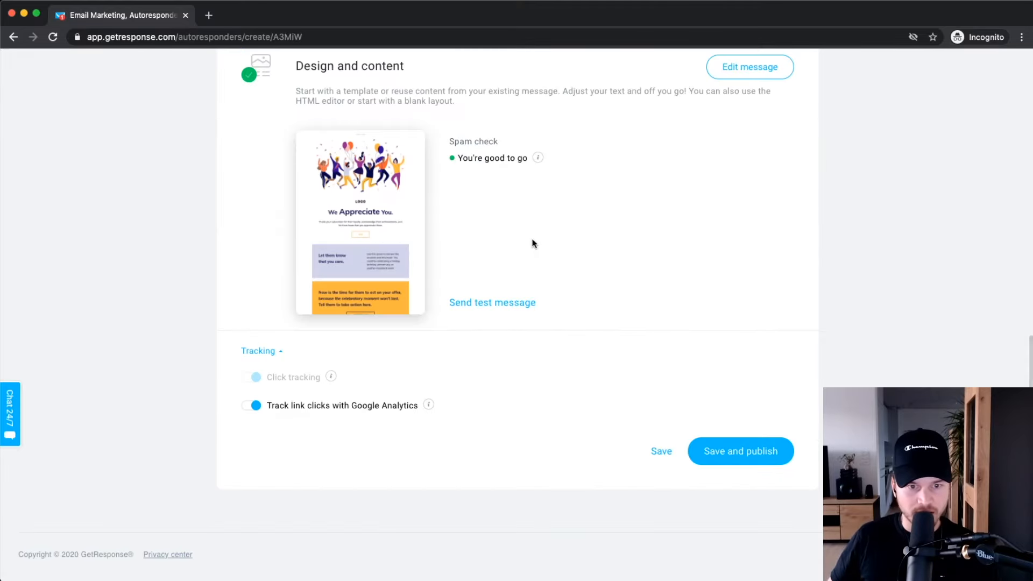
{"action": "mouse_move", "coordinate": [329, 379]}
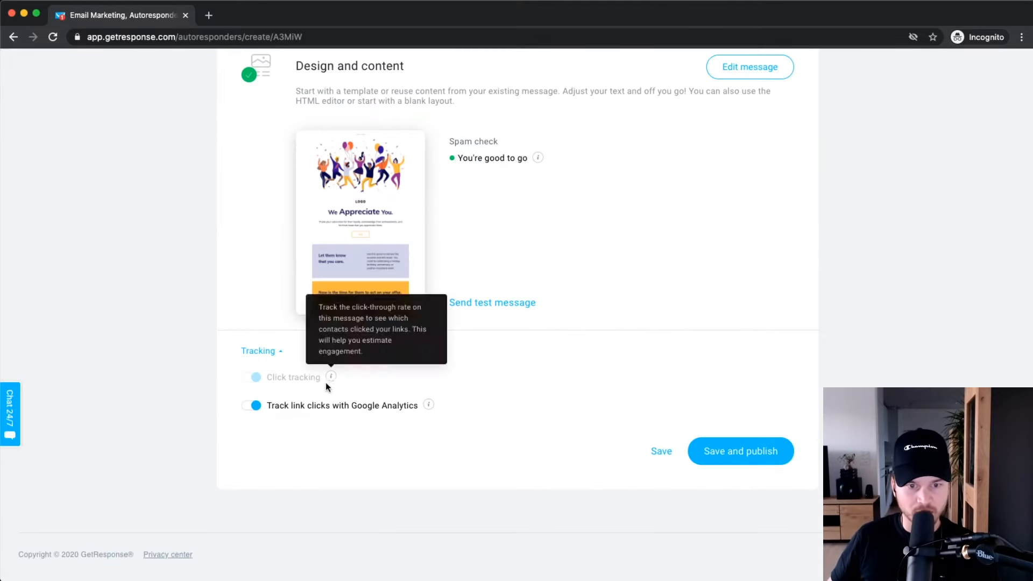
{"action": "scroll", "coordinate": [332, 378], "scroll_direction": "up", "scroll_amount": 3}
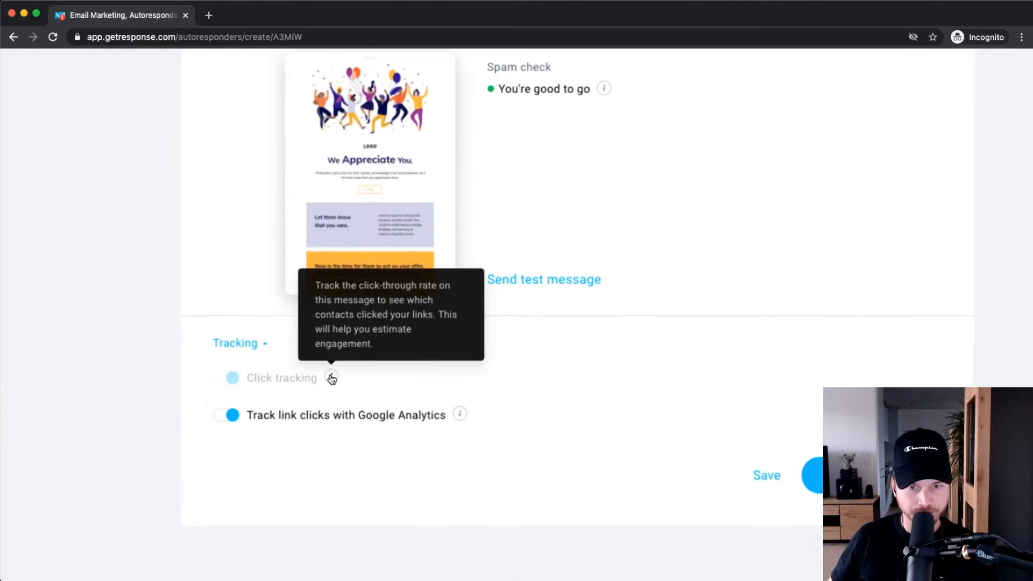
{"action": "scroll", "coordinate": [264, 380], "scroll_direction": "down", "scroll_amount": 3}
{"action": "scroll", "coordinate": [259, 384], "scroll_direction": "up", "scroll_amount": 4}
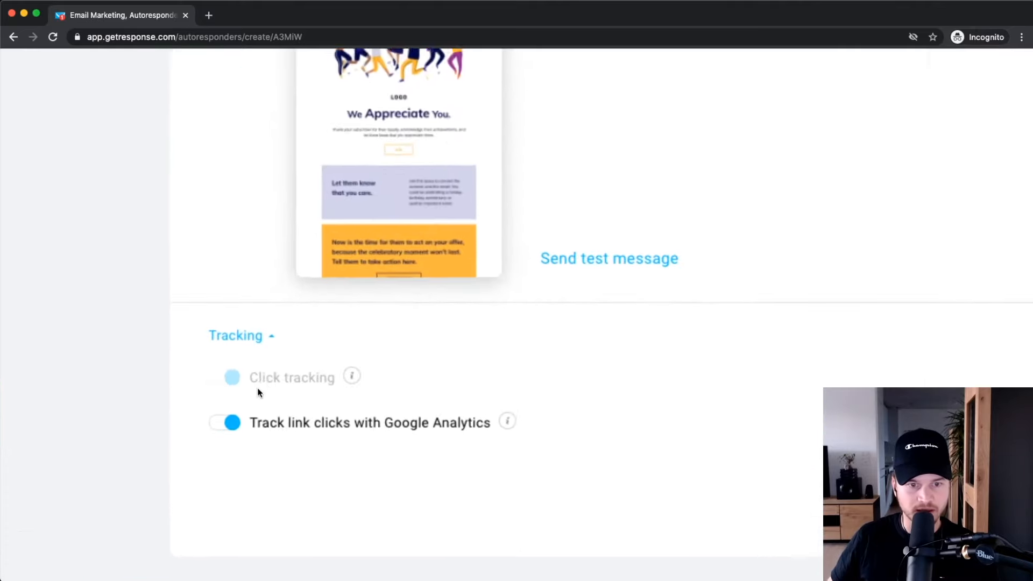
{"action": "scroll", "coordinate": [268, 384], "scroll_direction": "down", "scroll_amount": 1}
{"action": "scroll", "coordinate": [311, 372], "scroll_direction": "down", "scroll_amount": 4}
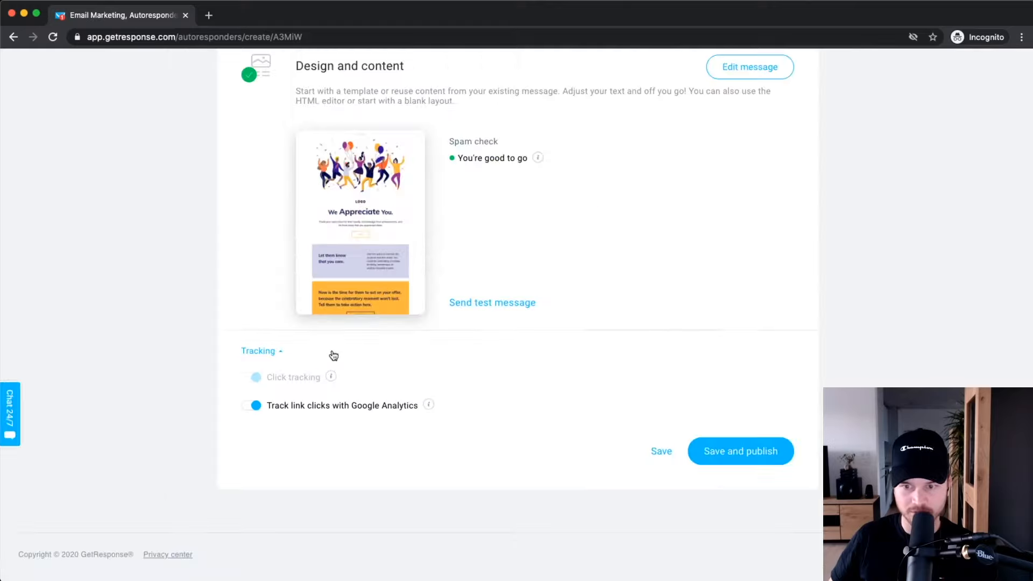
- Save and publish the autoresponder
{"action": "scroll", "coordinate": [310, 290], "scroll_direction": "up", "scroll_amount": 3}
{"action": "scroll", "coordinate": [357, 311], "scroll_direction": "down", "scroll_amount": 3}
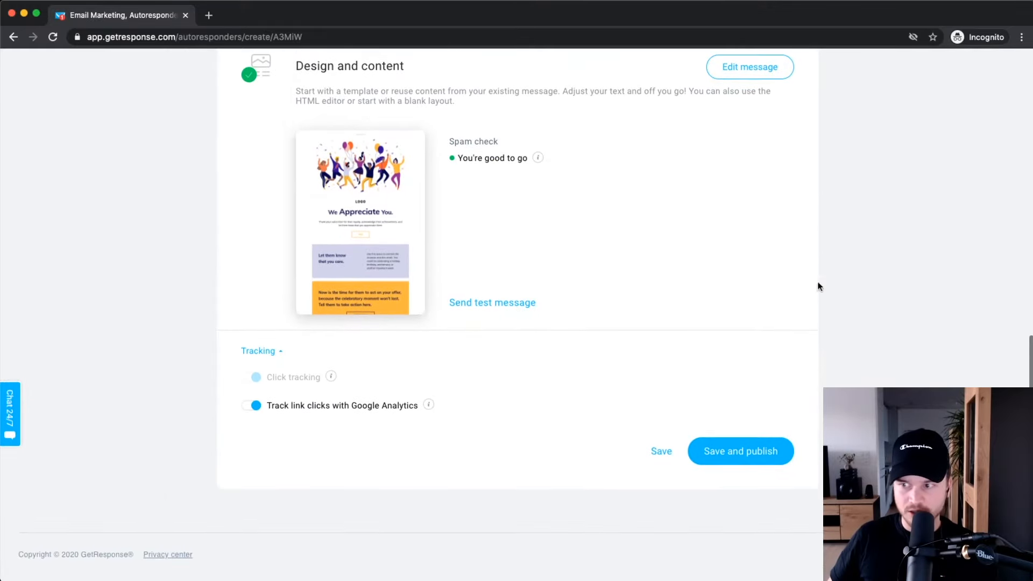
{"action": "left_click", "coordinate": [721, 458]}
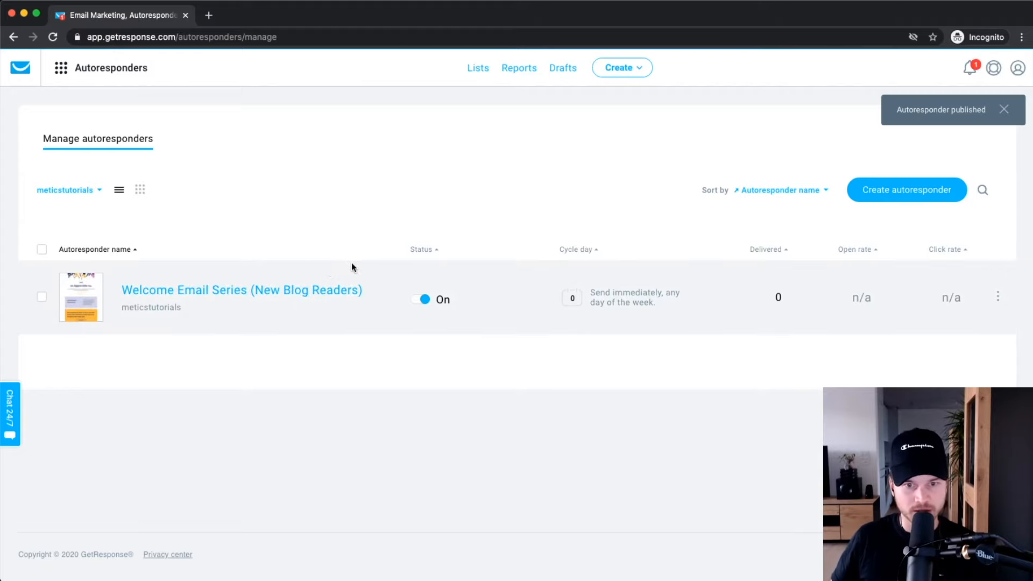
- Switch the welcome series autoresponder's status off and back on
{"action": "scroll", "coordinate": [439, 301], "scroll_direction": "up", "scroll_amount": 5}
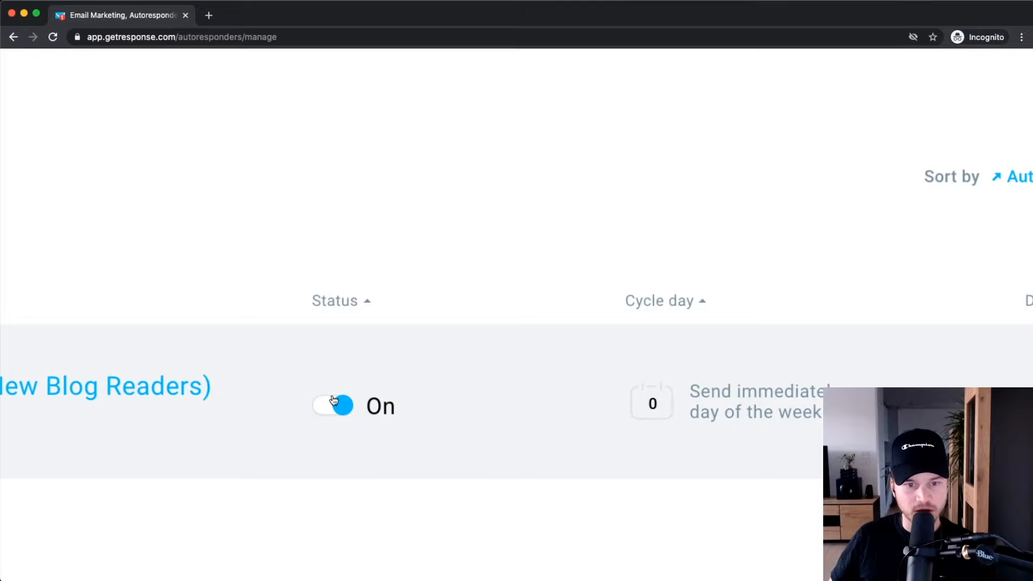
{"action": "left_click", "coordinate": [332, 414]}
{"action": "scroll", "coordinate": [351, 409], "scroll_direction": "down", "scroll_amount": 5}
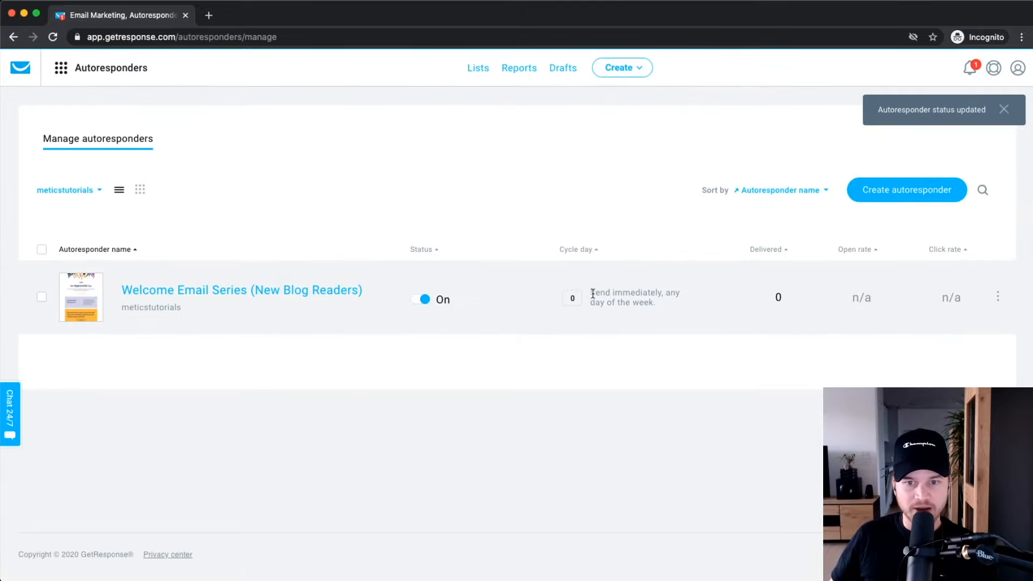
- Switch the autoresponders to the calendar view and move the welcome email from day 0 to day 2
{"action": "scroll", "coordinate": [592, 293], "scroll_direction": "up", "scroll_amount": 5}
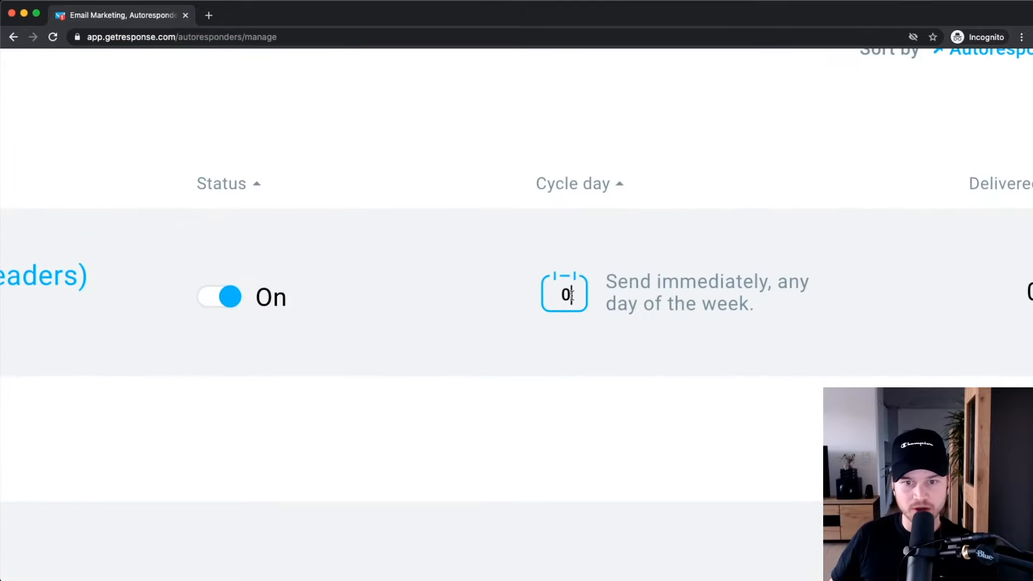
{"action": "scroll", "coordinate": [474, 331], "scroll_direction": "down", "scroll_amount": 5}
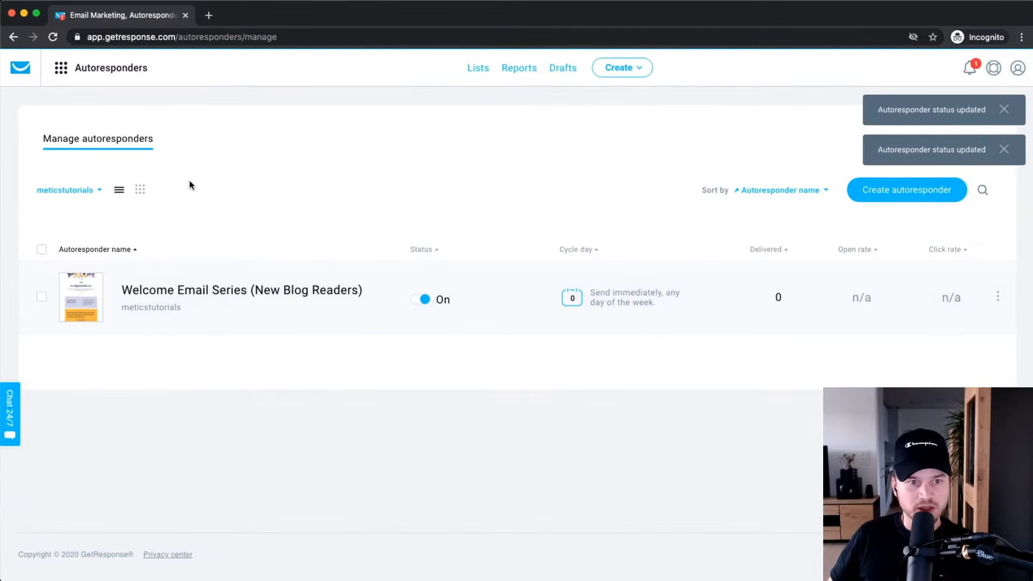
{"action": "scroll", "coordinate": [79, 194], "scroll_direction": "up", "scroll_amount": 5}
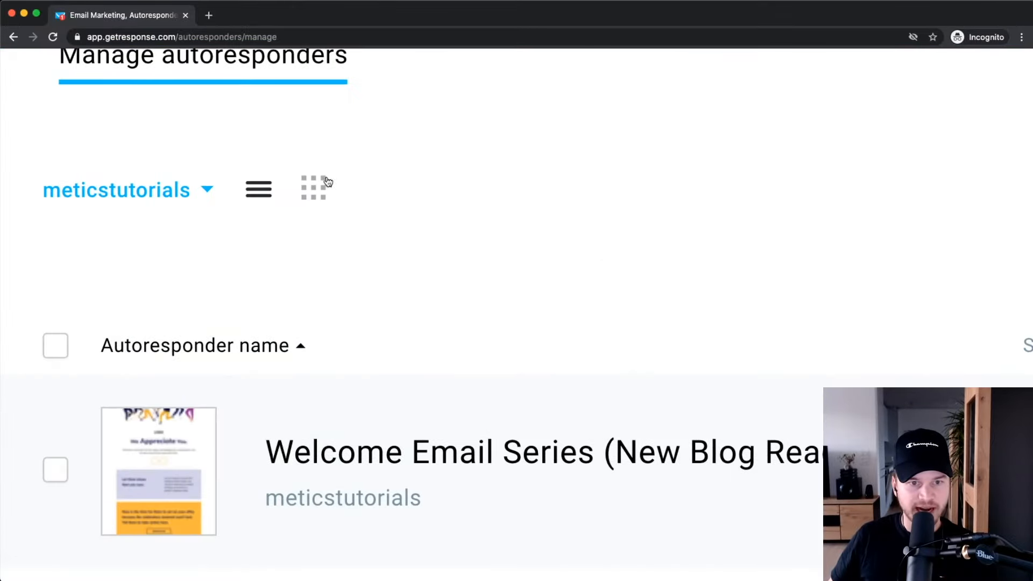
{"action": "left_click", "coordinate": [318, 194]}
{"action": "scroll", "coordinate": [334, 203], "scroll_direction": "down", "scroll_amount": 5}
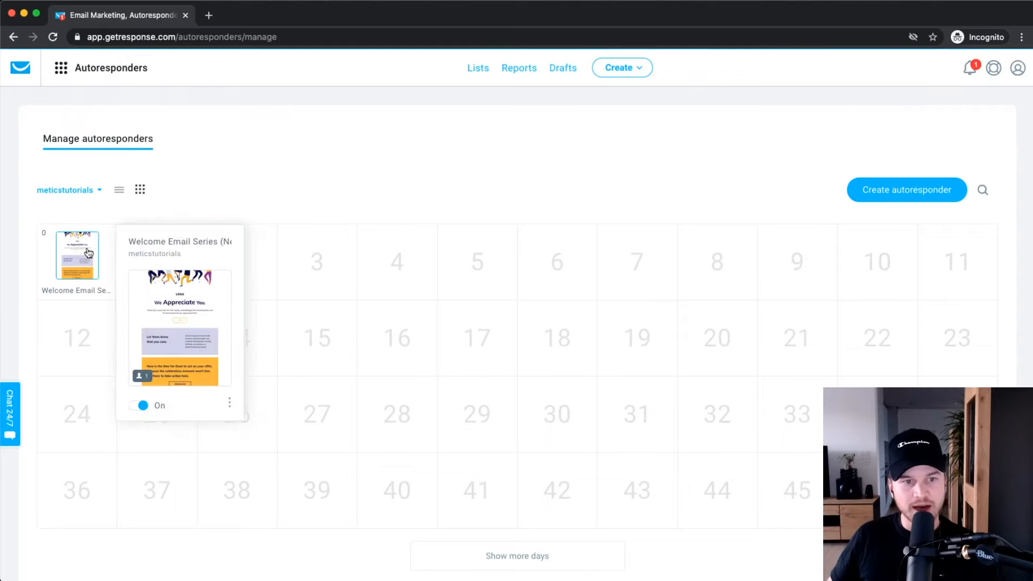
{"action": "left_click_drag", "start_coordinate": [111, 250], "coordinate": [236, 259]}
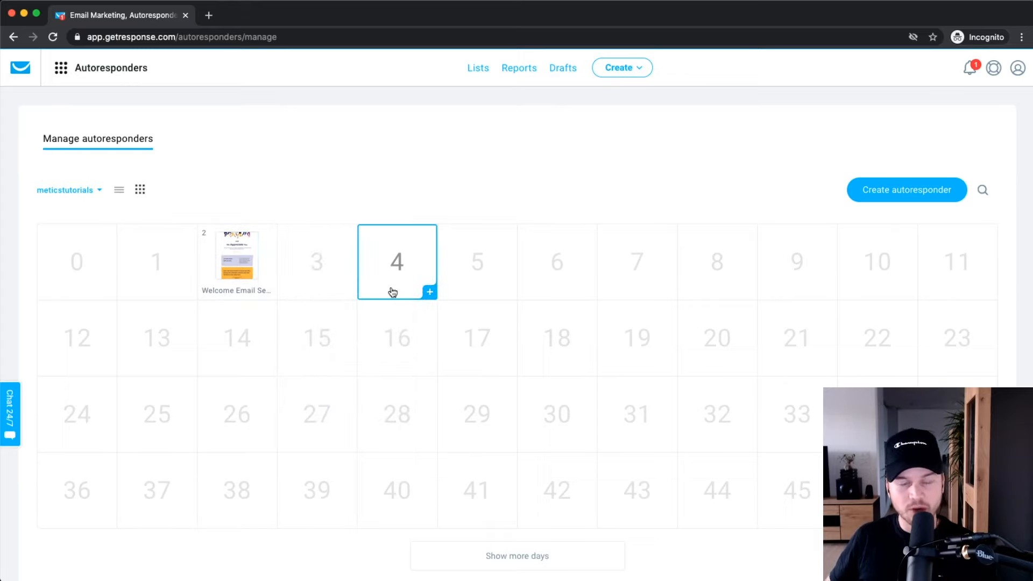
{"action": "mouse_move", "coordinate": [249, 260]}
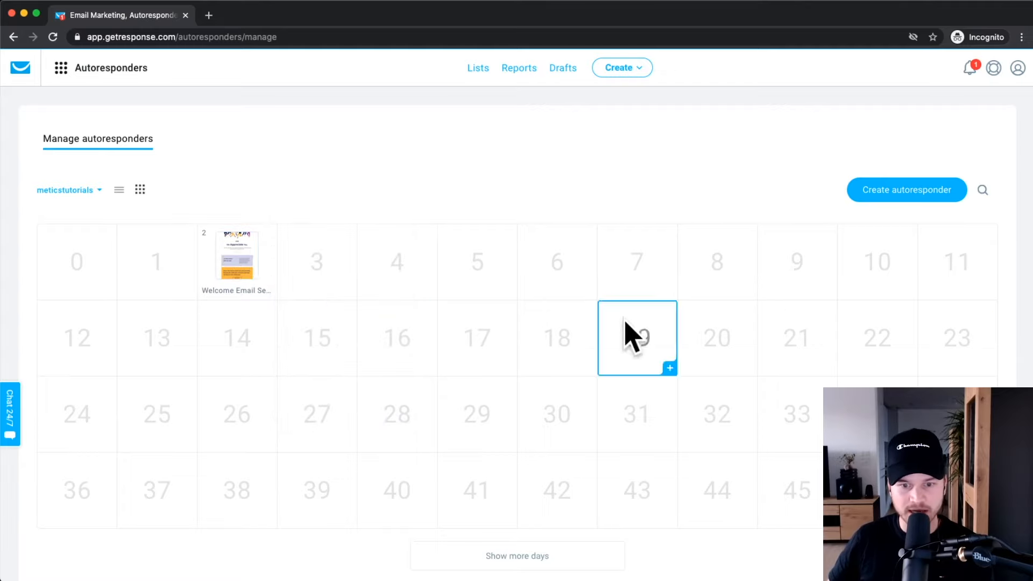
- Extend the autoresponder calendar with more days and look over the added range
{"action": "scroll", "coordinate": [787, 328], "scroll_direction": "down", "scroll_amount": 1}
{"action": "left_click", "coordinate": [500, 532]}
{"action": "scroll", "coordinate": [467, 474], "scroll_direction": "down", "scroll_amount": 3}
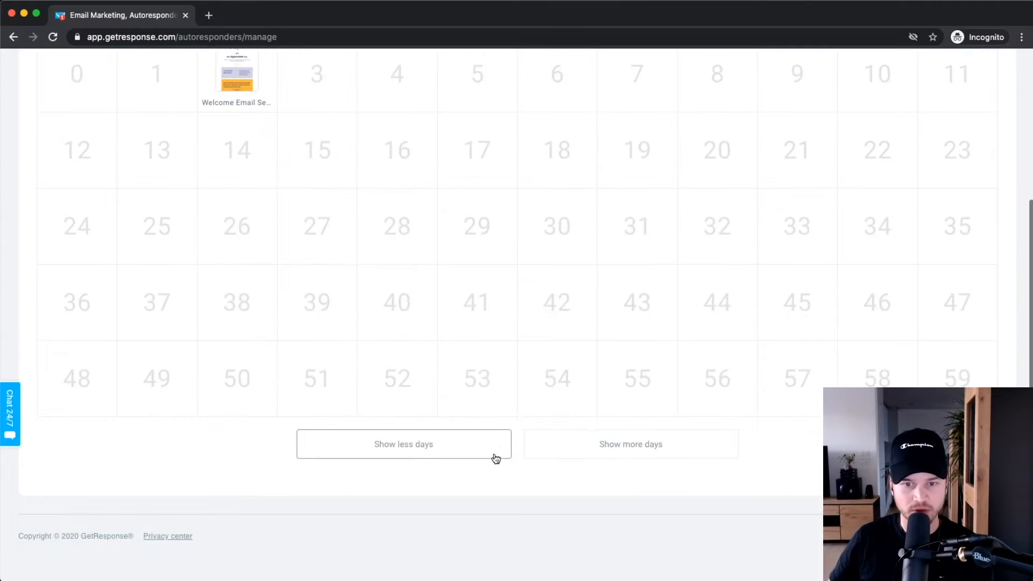
{"action": "scroll", "coordinate": [467, 473], "scroll_direction": "up", "scroll_amount": 4}
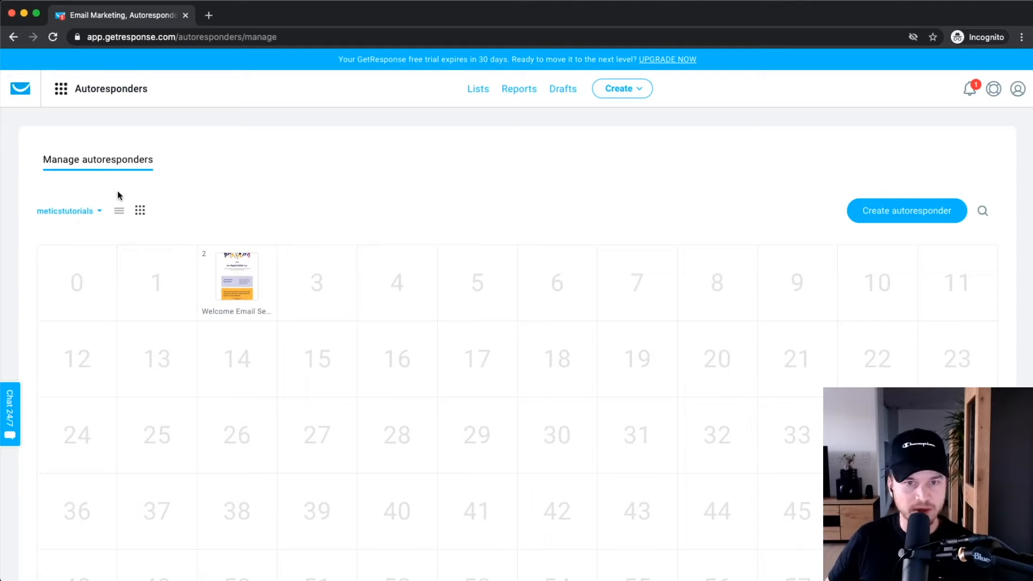
- Go back to the welcome series autoresponder's settings to check its send day, and return to the autoresponder overview
{"action": "key", "text": "super+Left"}
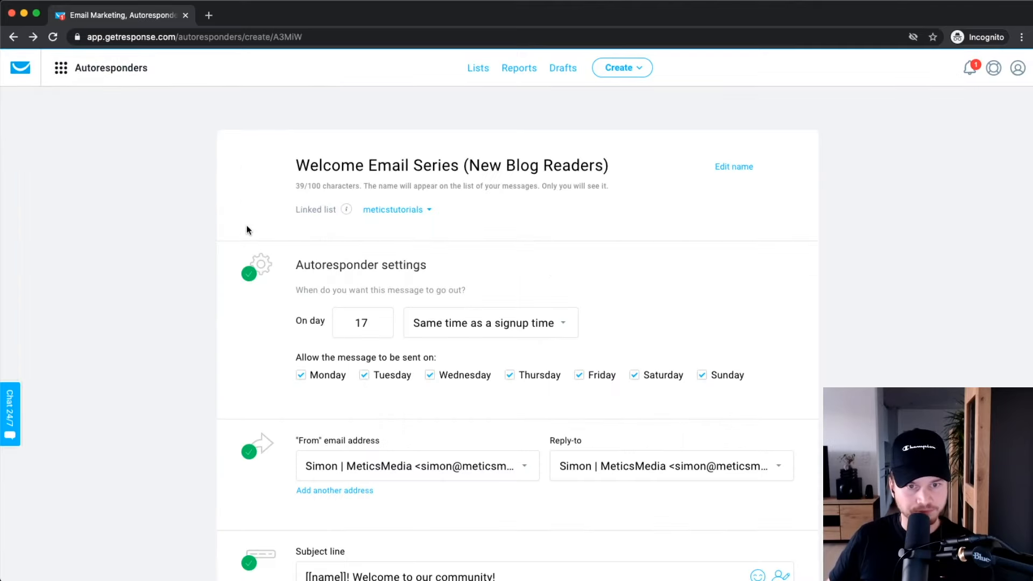
{"action": "right_click", "coordinate": [309, 293]}
{"action": "key", "text": "Escape"}
{"action": "key", "text": "super+Right"}
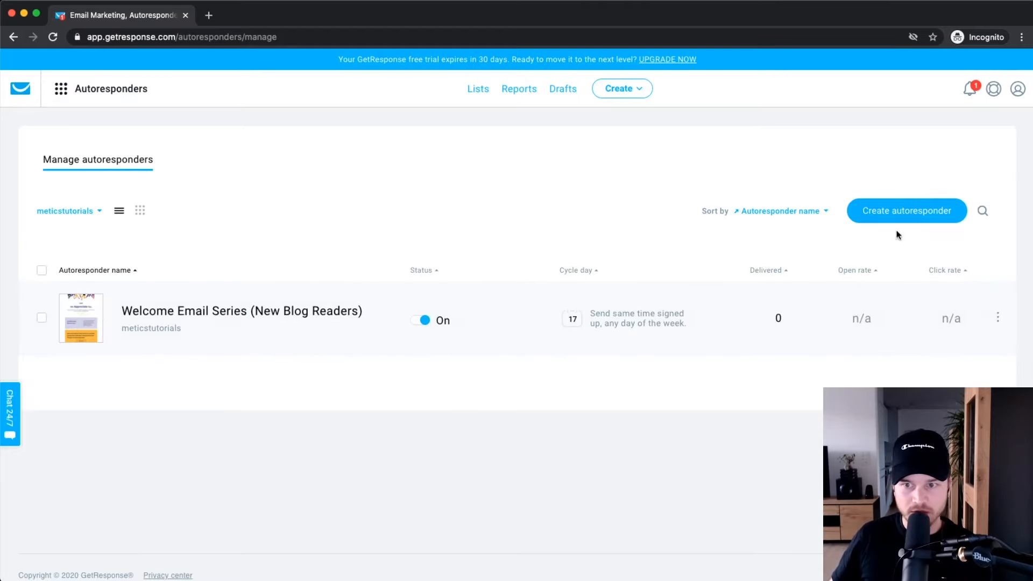
- Start another autoresponder set to go out on day 3, look through its remaining settings and return to the overview without saving
{"action": "left_click", "coordinate": [889, 213]}
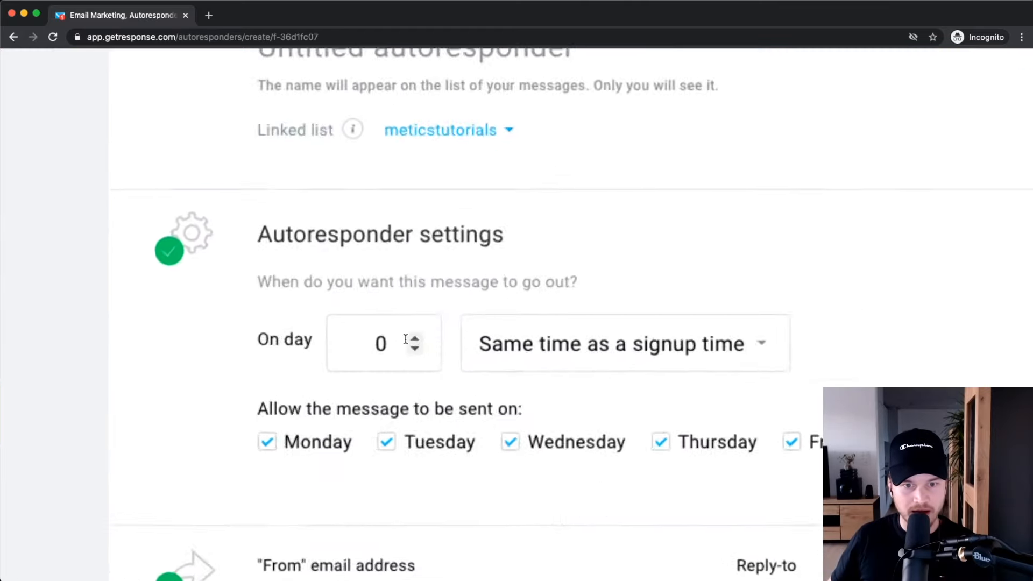
{"action": "double_click", "coordinate": [361, 343]}
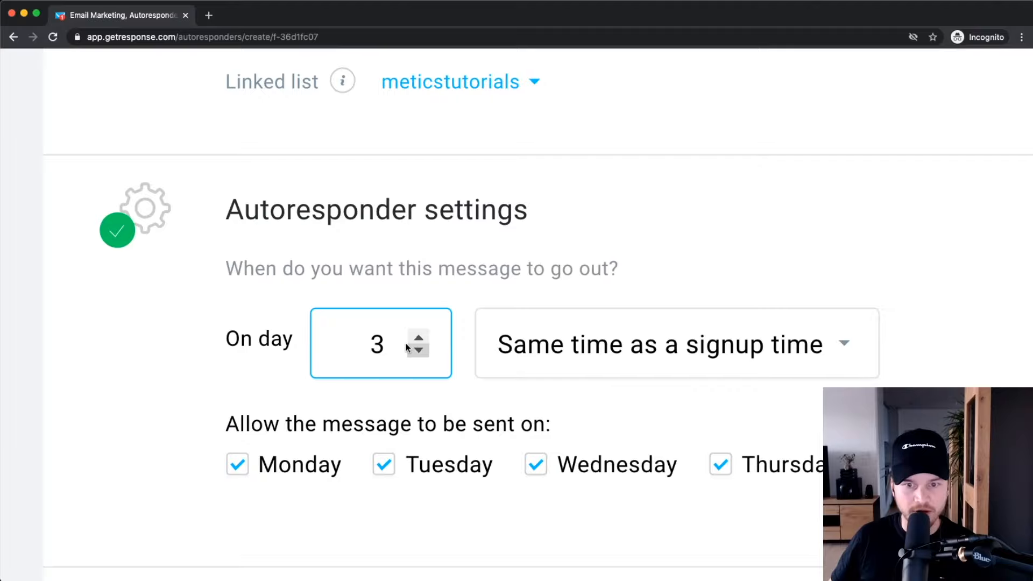
{"action": "scroll", "coordinate": [670, 560], "scroll_direction": "down", "scroll_amount": 5}
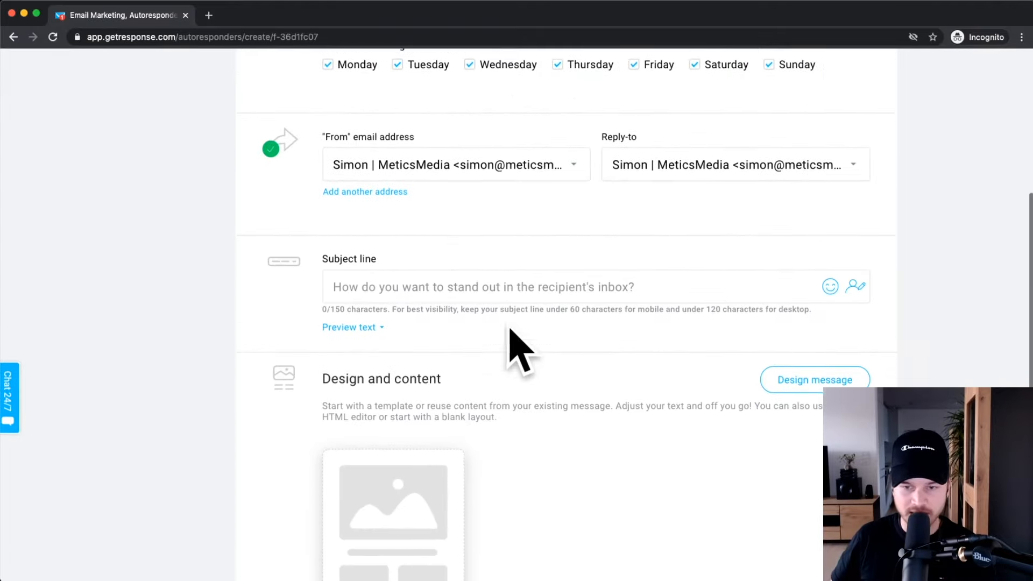
{"action": "scroll", "coordinate": [516, 350], "scroll_direction": "down", "scroll_amount": 5}
{"action": "scroll", "coordinate": [478, 436], "scroll_direction": "up", "scroll_amount": 12}
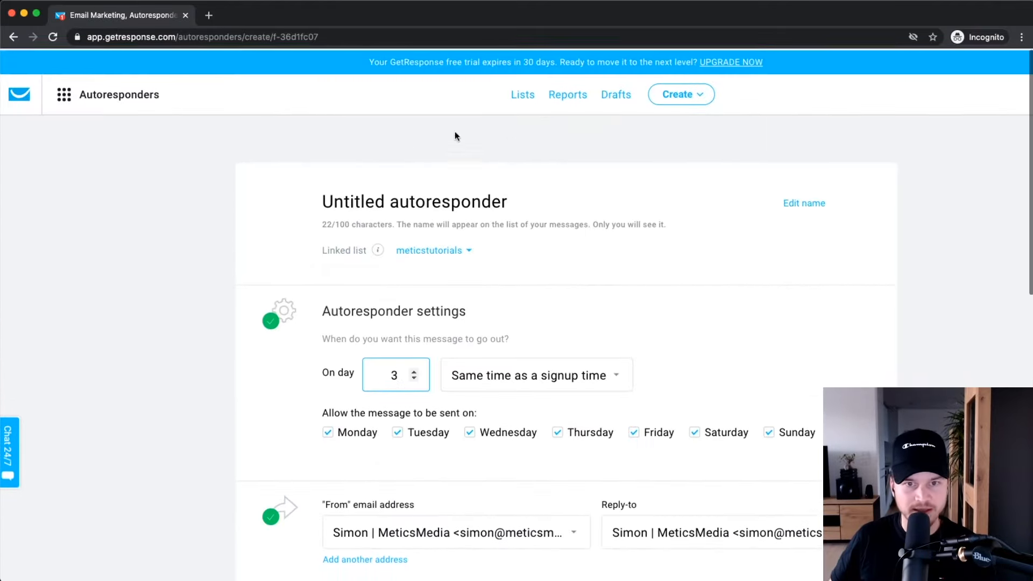
{"action": "key", "text": "alt+Left"}
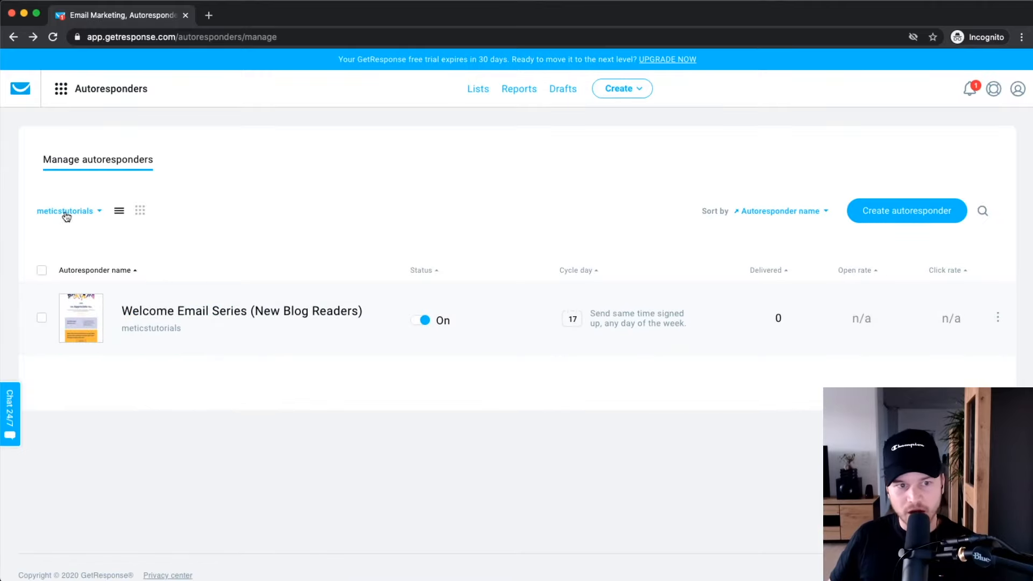
- Filter the autoresponders by the youtubefunnel1 list instead of meticstutorials
{"action": "scroll", "coordinate": [48, 216], "scroll_direction": "up", "scroll_amount": 5}
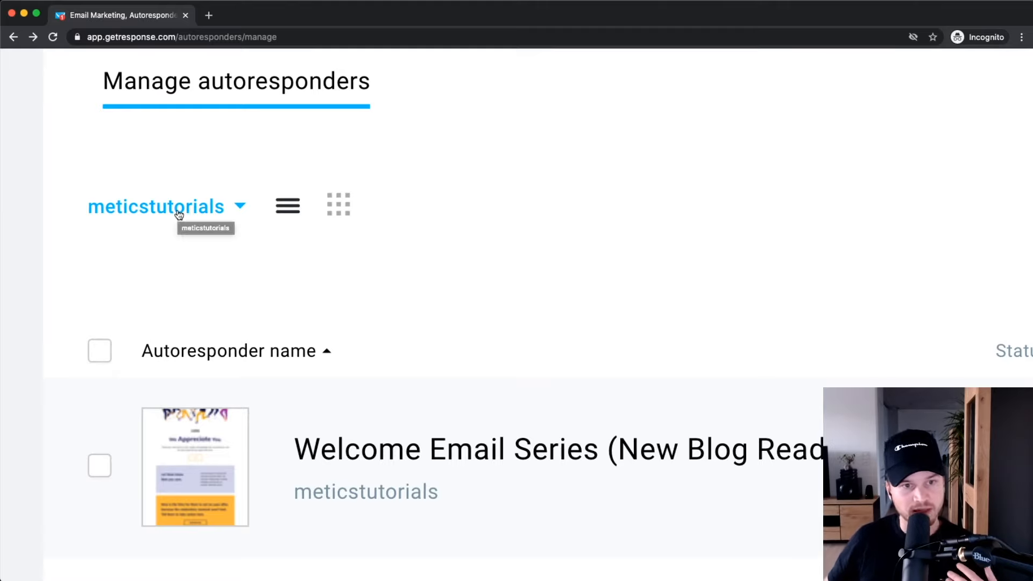
{"action": "left_click", "coordinate": [179, 214]}
{"action": "left_click", "coordinate": [125, 307]}
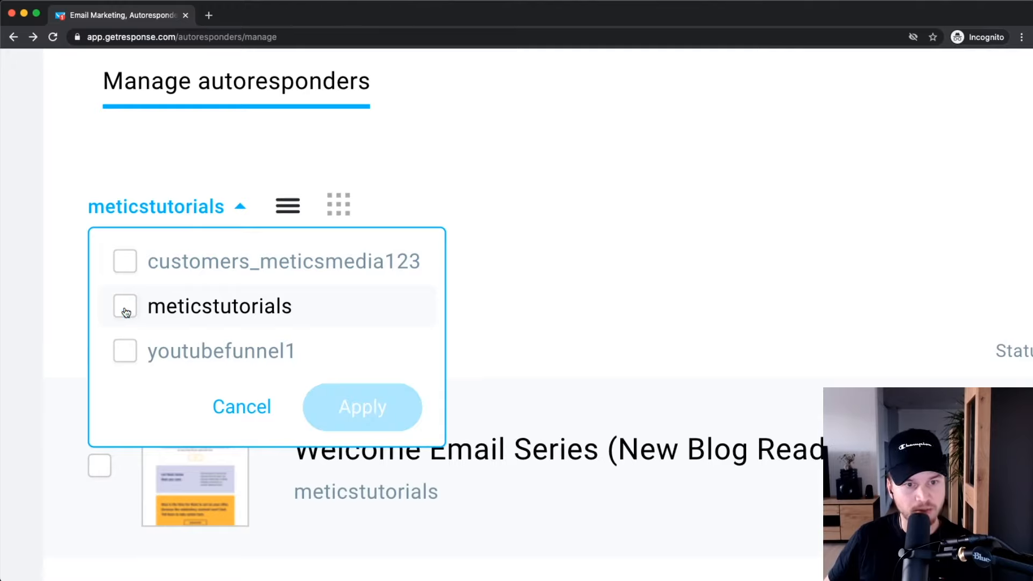
{"action": "left_click", "coordinate": [126, 359]}
{"action": "left_click", "coordinate": [362, 406]}
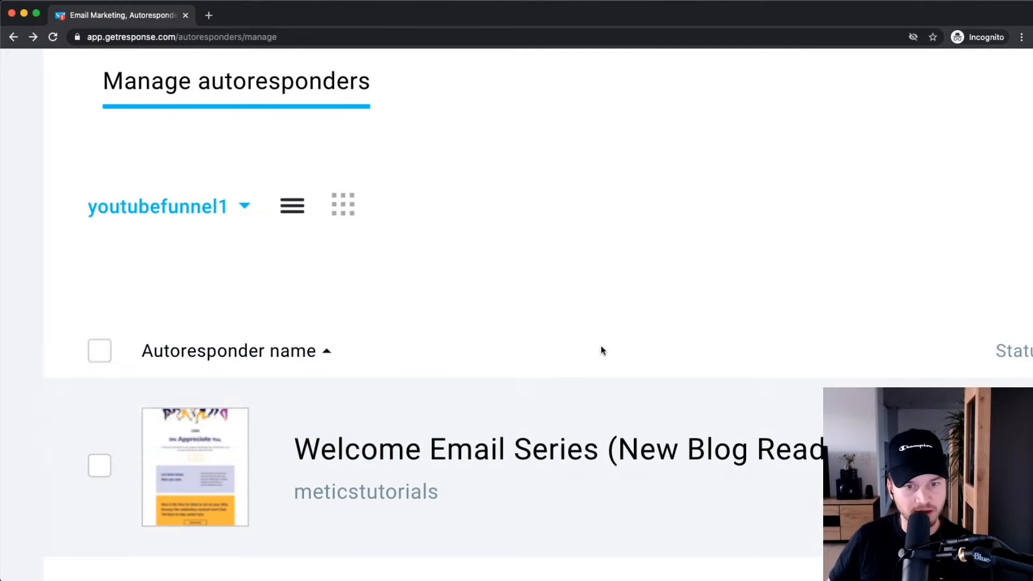